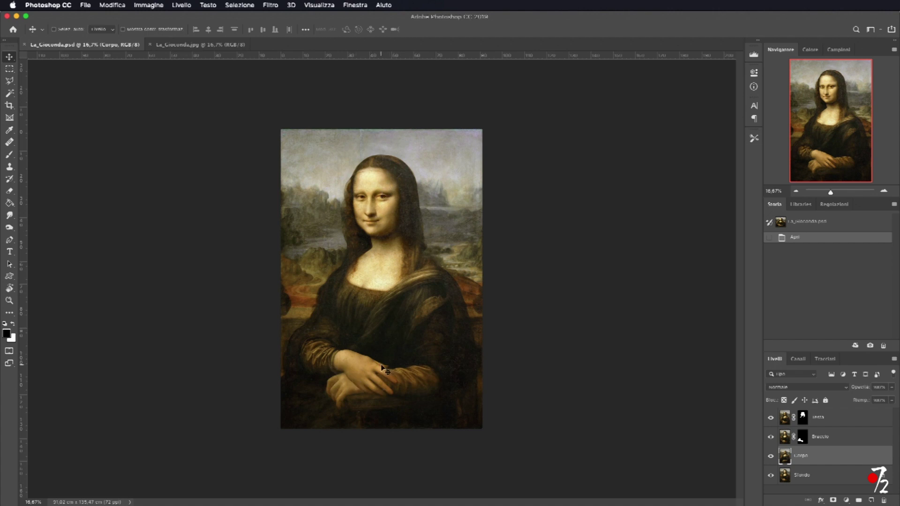
# Toggle the Braccio arm layer off and on repeatedly to compare the painting with and without it.
pyautogui.click(771, 437)
pyautogui.click(771, 437)
pyautogui.click(771, 437)
pyautogui.click(770, 438)
pyautogui.click(771, 438)
pyautogui.click(771, 438)
pyautogui.click(771, 438)
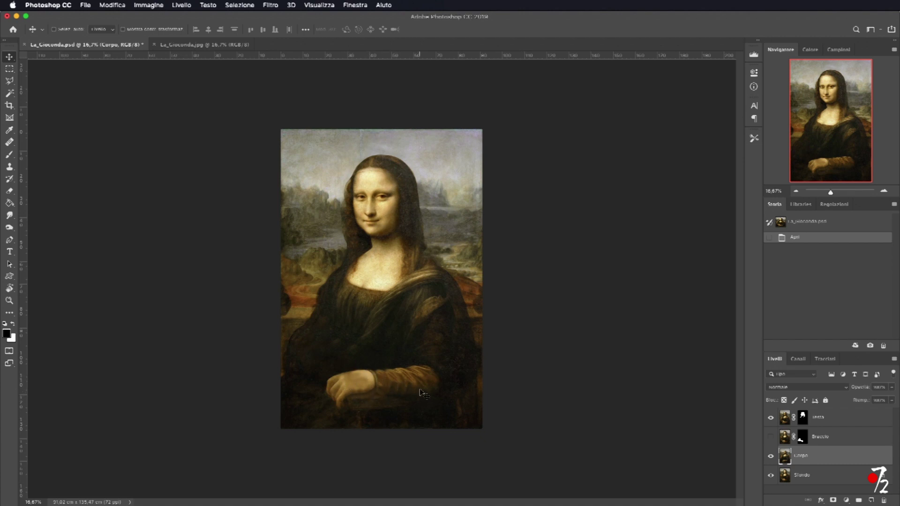
pyautogui.click(771, 437)
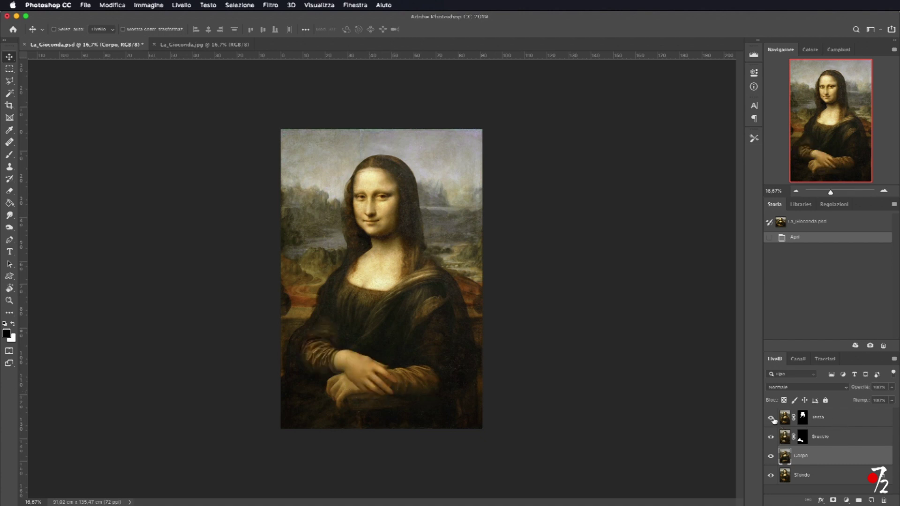
# Check the Testa, Sfondo and Corpo layers' contribution, restore Braccio, then switch to La_Gioconda.jpg.
pyautogui.click(771, 418)
pyautogui.click(771, 418)
pyautogui.click(772, 437)
pyautogui.click(771, 419)
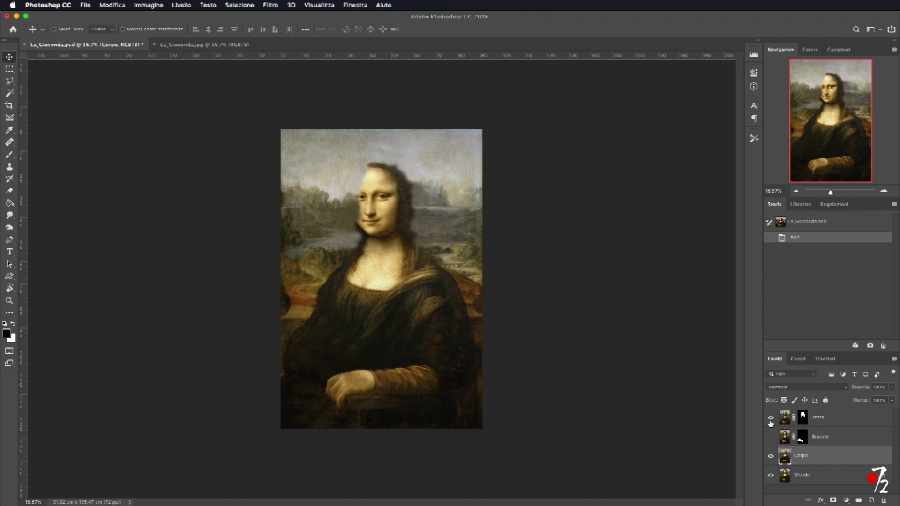
pyautogui.click(771, 475)
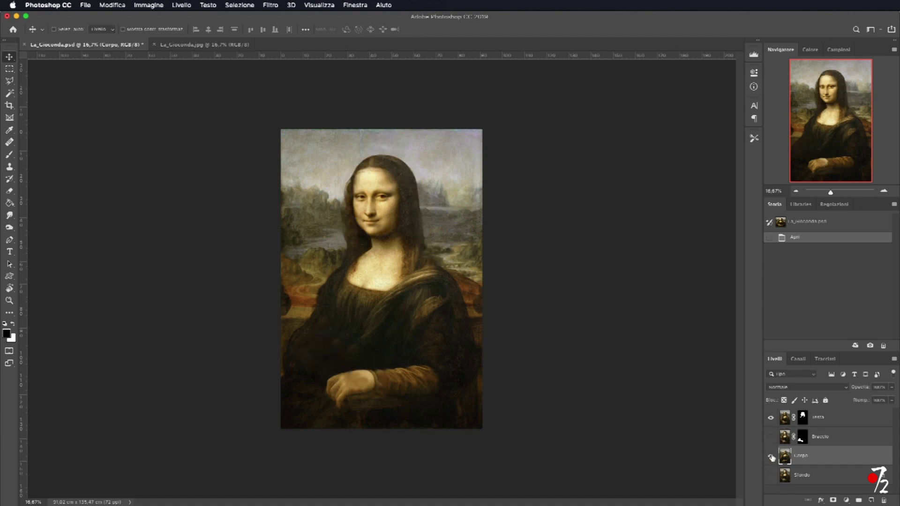
pyautogui.click(771, 457)
pyautogui.click(771, 456)
pyautogui.click(771, 438)
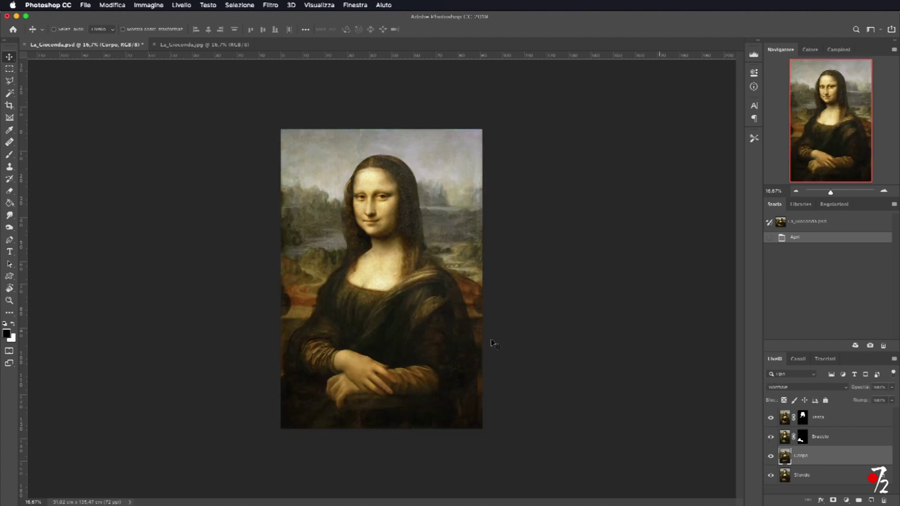
pyautogui.click(192, 45)
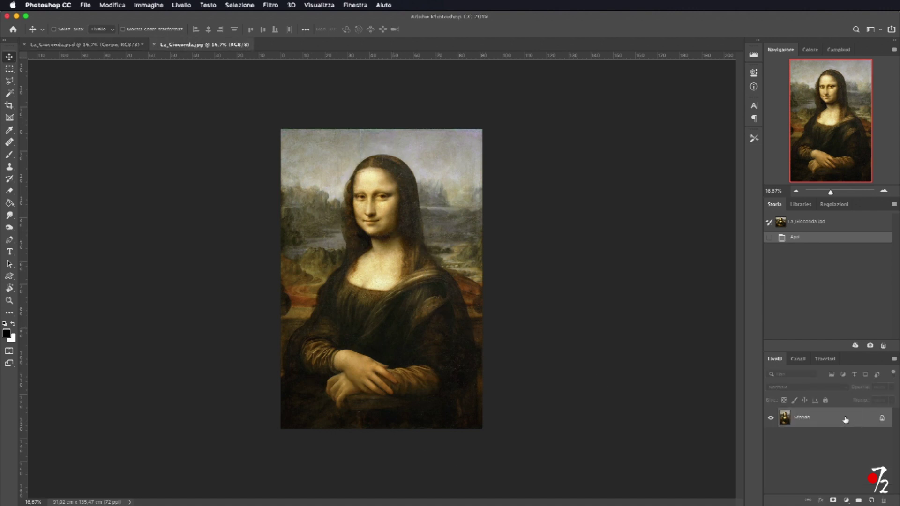
# Duplicate the background into Livello 1, pick the Pen tool, and zoom to 50% on the hands.
pyautogui.press('super+j')
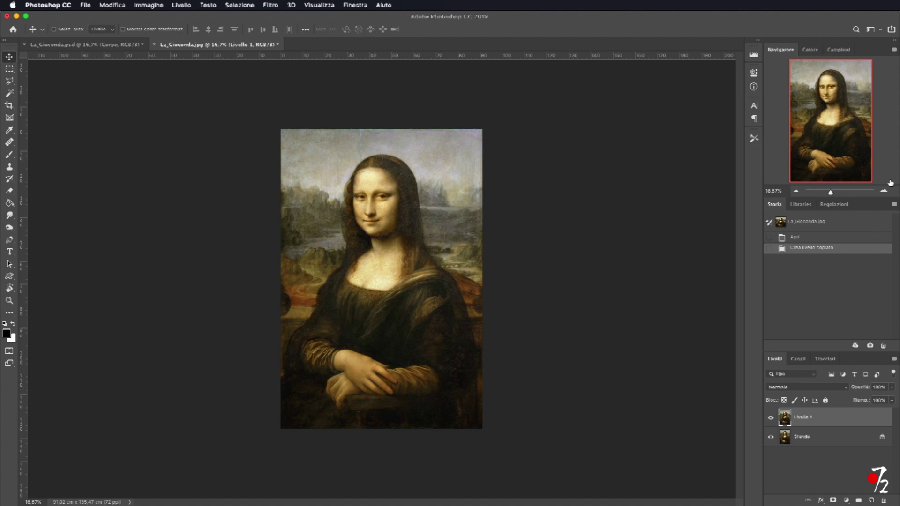
pyautogui.click(9, 239)
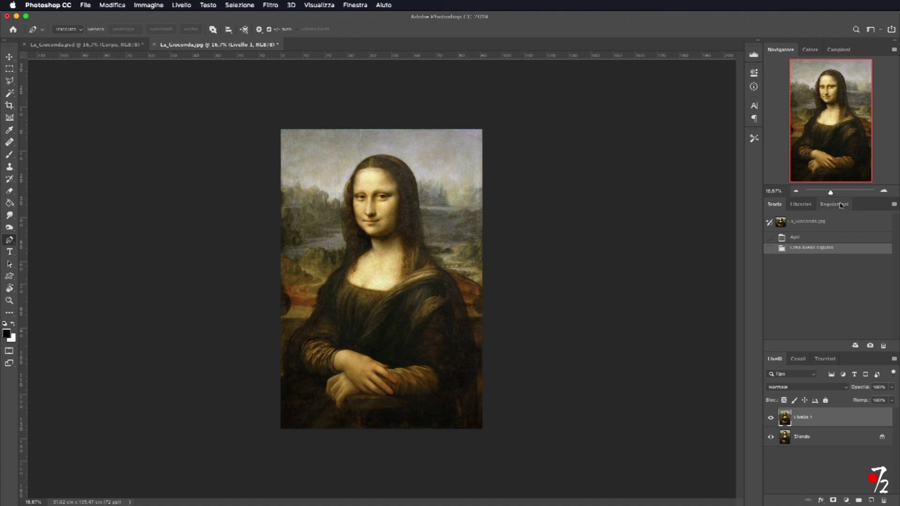
pyautogui.click(884, 191)
pyautogui.click(884, 191)
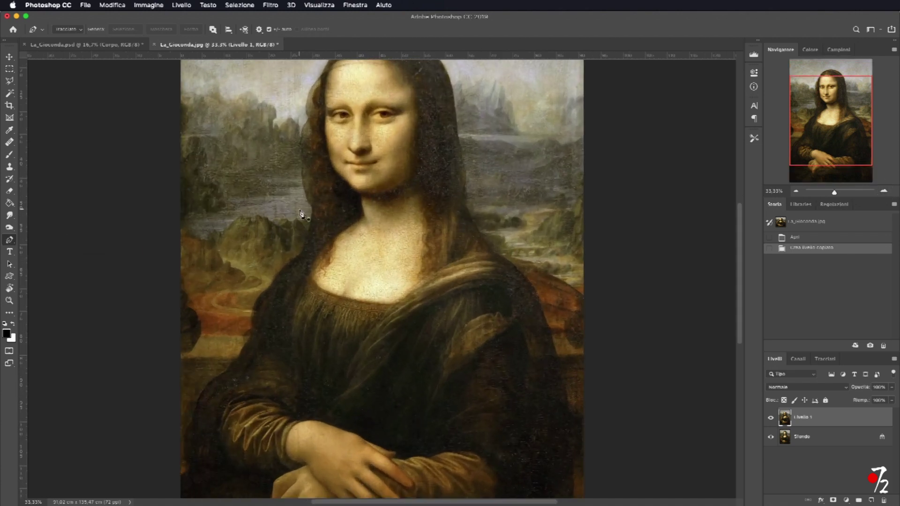
pyautogui.scroll(-5, 300, 214)
pyautogui.hscroll(-4, 301, 214)
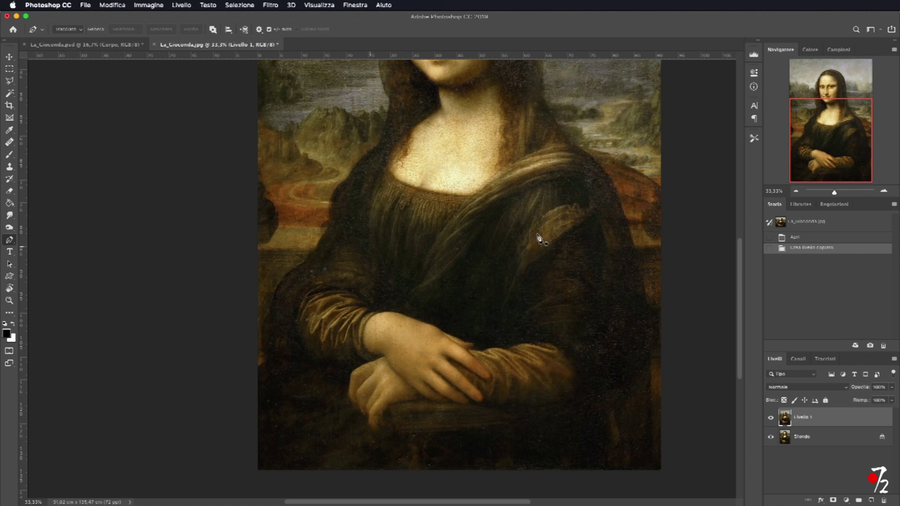
pyautogui.click(884, 191)
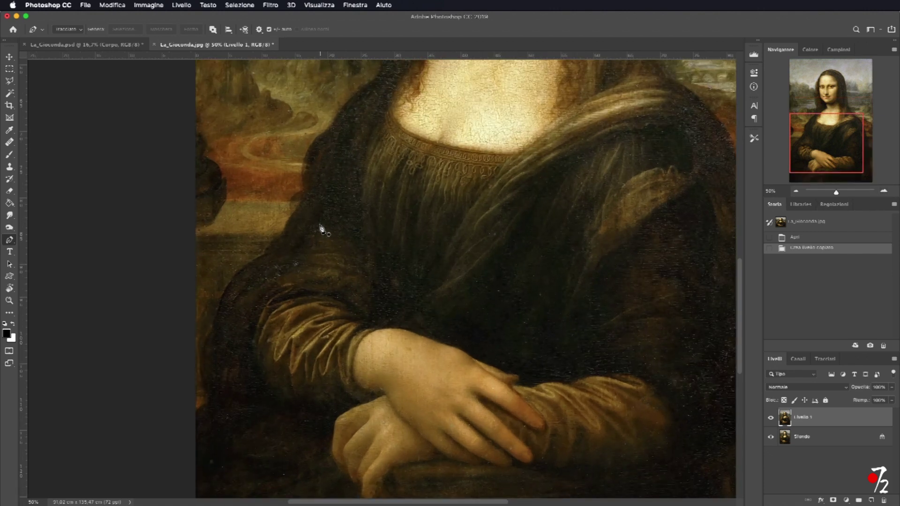
# Start the pen outline at the shoulder and trace down the sleeve, wrist, hand and fingers.
pyautogui.click(291, 218)
pyautogui.moveTo(323, 224); pyautogui.dragTo(372, 254)
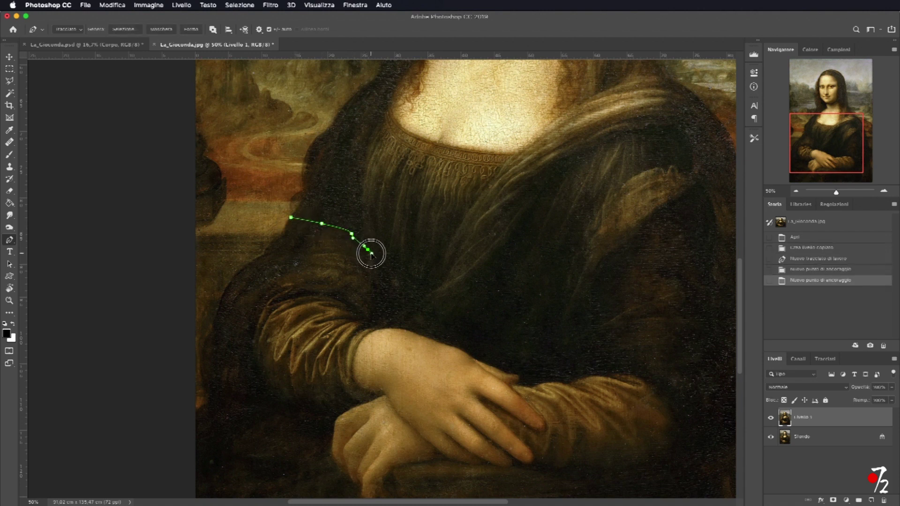
pyautogui.click(371, 283)
pyautogui.click(372, 310)
pyautogui.click(376, 330)
pyautogui.click(399, 329)
pyautogui.click(444, 344)
pyautogui.click(471, 358)
pyautogui.click(488, 364)
pyautogui.click(505, 372)
pyautogui.click(516, 375)
pyautogui.click(512, 388)
pyautogui.click(543, 416)
pyautogui.click(546, 431)
# Trace back around the fingertips and along the lower edge of the hand.
pyautogui.click(534, 431)
pyautogui.click(493, 402)
pyautogui.click(487, 405)
pyautogui.click(518, 437)
pyautogui.click(534, 456)
pyautogui.click(523, 463)
pyautogui.click(513, 462)
pyautogui.click(503, 468)
pyautogui.click(484, 461)
pyautogui.click(450, 459)
pyautogui.click(420, 433)
pyautogui.click(396, 414)
pyautogui.click(387, 399)
# Trace across the lower hand and up the arm's outer edge, close the path, and choose Make Selection.
pyautogui.click(379, 398)
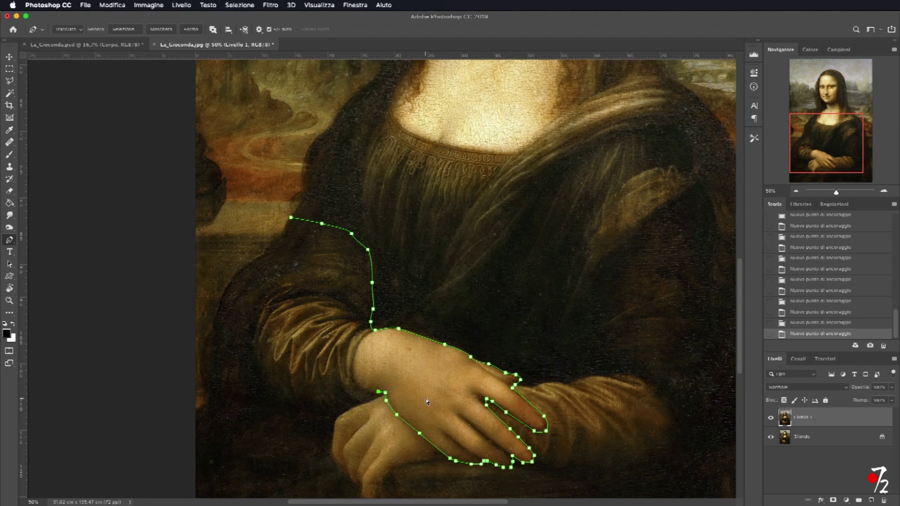
pyautogui.click(364, 404)
pyautogui.click(353, 409)
pyautogui.click(341, 413)
pyautogui.click(319, 411)
pyautogui.click(296, 405)
pyautogui.moveTo(263, 408)
pyautogui.mouseDown()
pyautogui.moveTo(201, 388)
pyautogui.moveTo(221, 302)
pyautogui.moveTo(260, 259)
pyautogui.mouseUp()
pyautogui.click(291, 217)
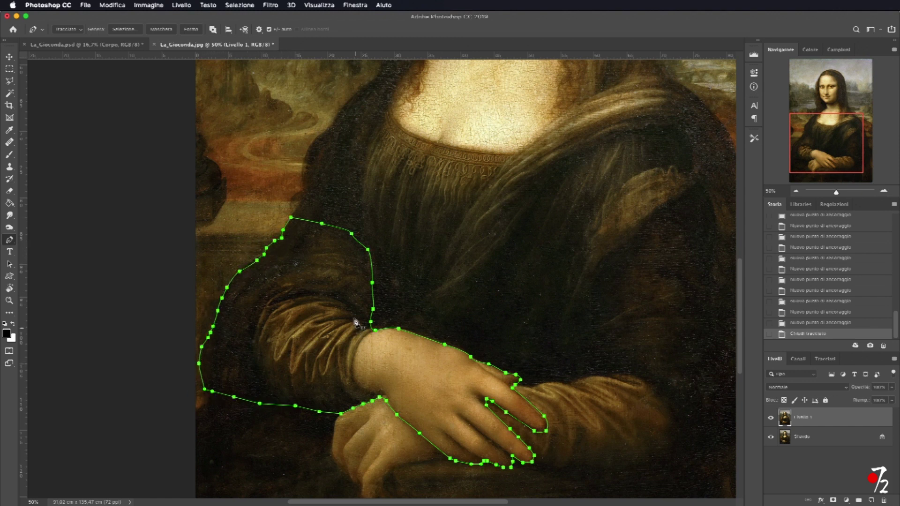
pyautogui.rightClick(306, 325)
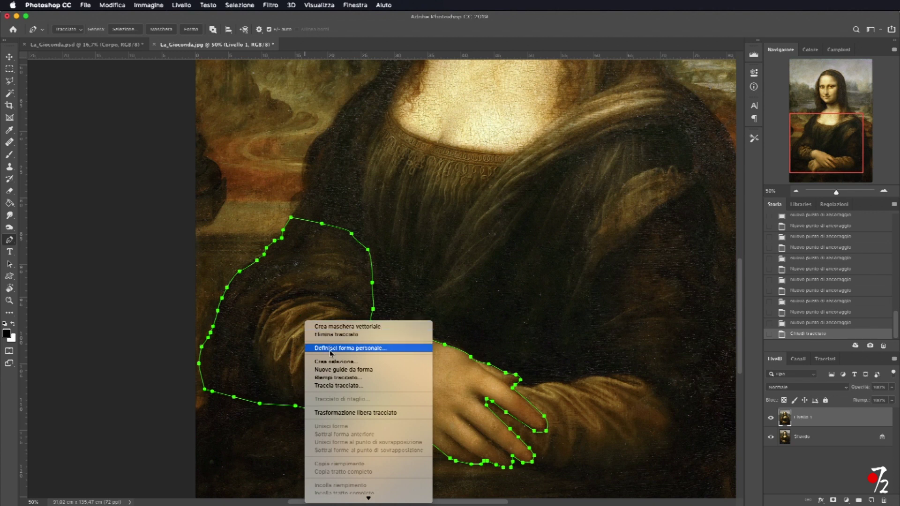
pyautogui.click(373, 363)
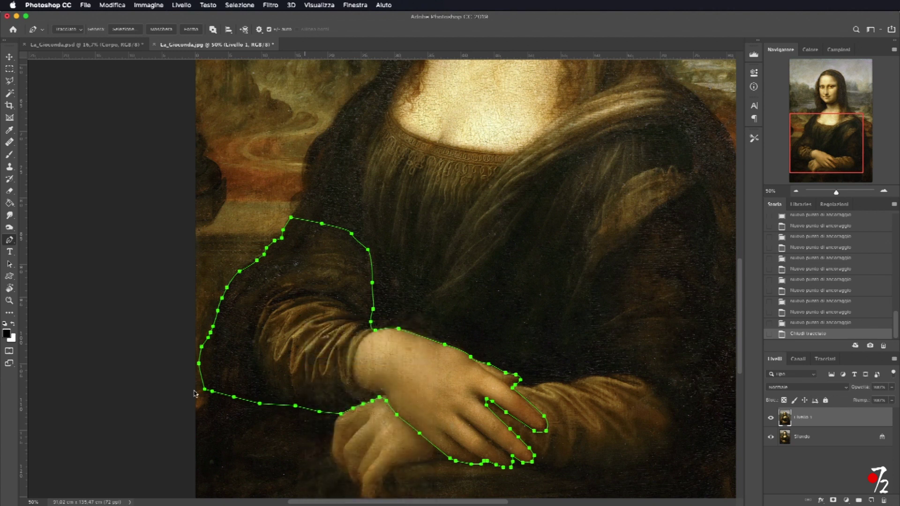
# Copy the arm selection onto Livello 2, check the cutout against Livello 1 and Sfondo, leaving Livello 2 hidden.
pyautogui.click(356, 162)
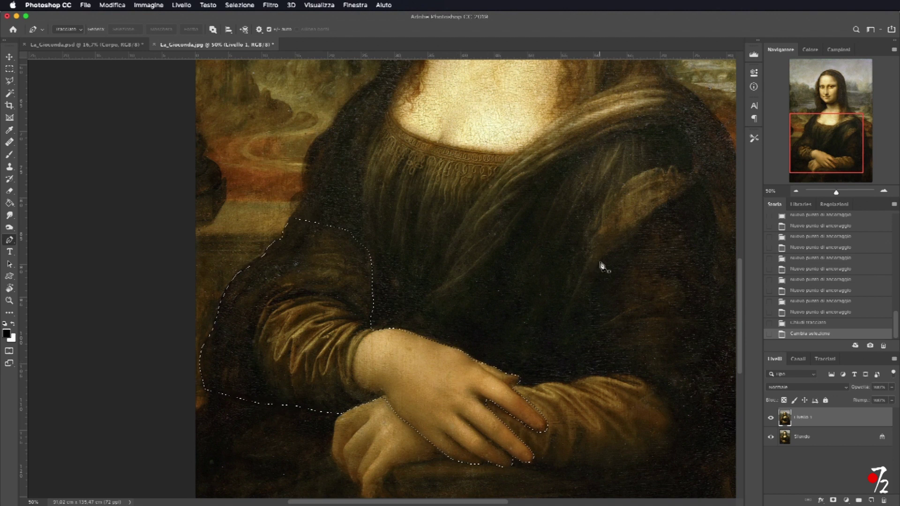
pyautogui.press('super+j')
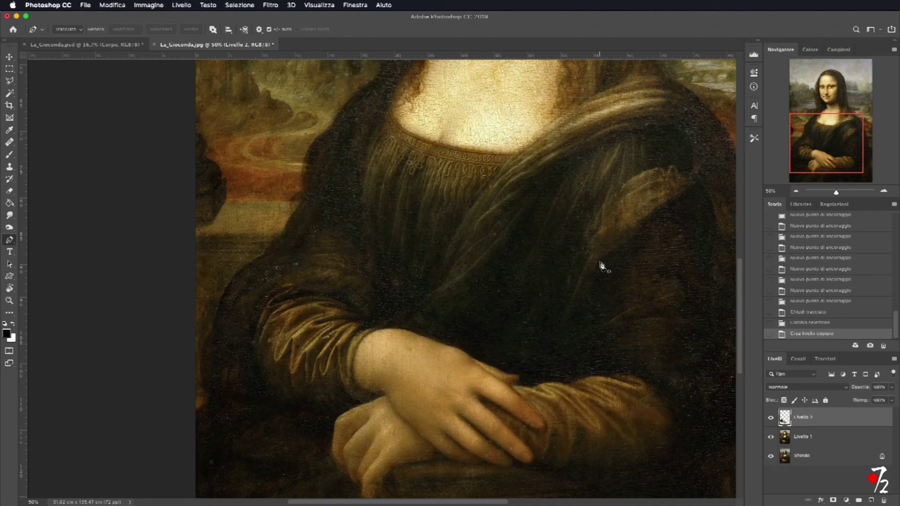
pyautogui.click(771, 418)
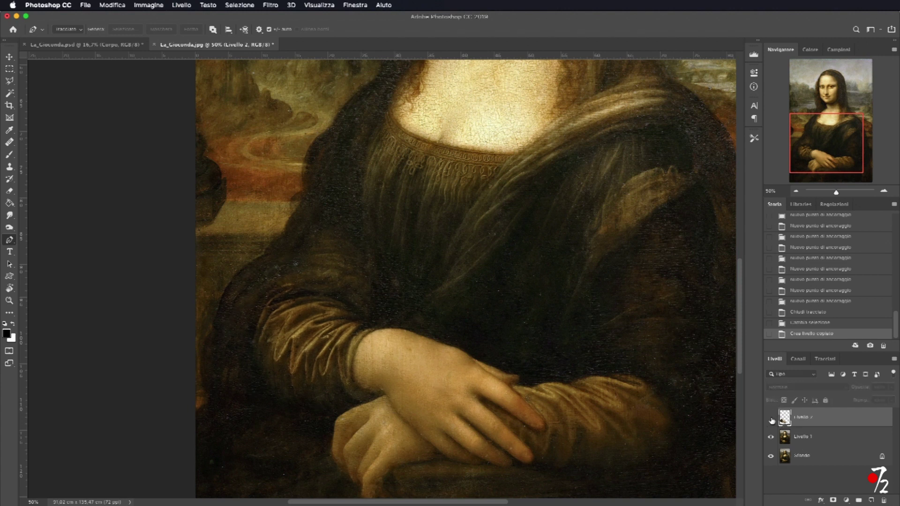
pyautogui.click(771, 457)
pyautogui.click(771, 437)
pyautogui.click(770, 417)
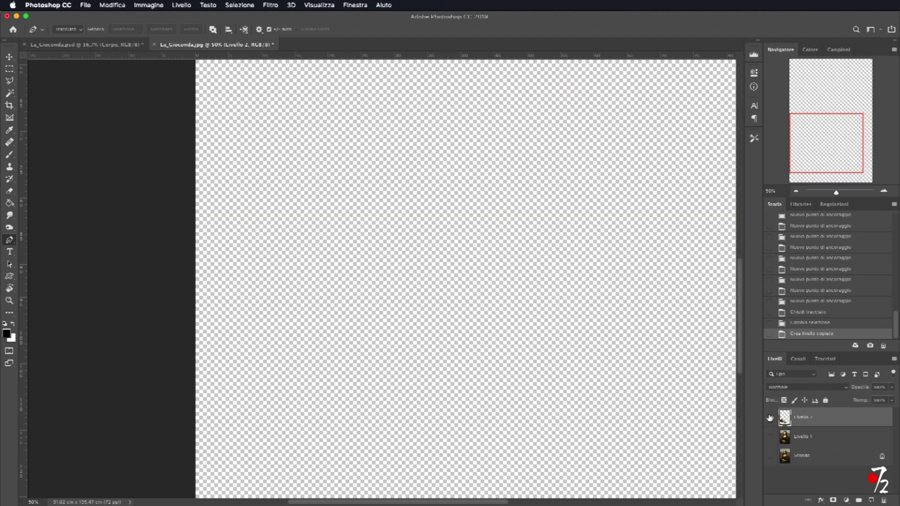
pyautogui.click(770, 418)
pyautogui.click(770, 418)
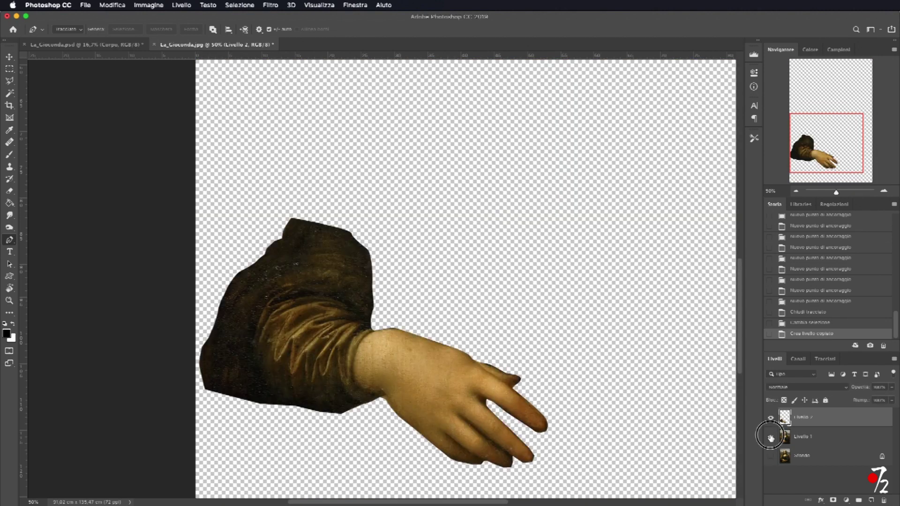
pyautogui.click(771, 437)
pyautogui.click(771, 457)
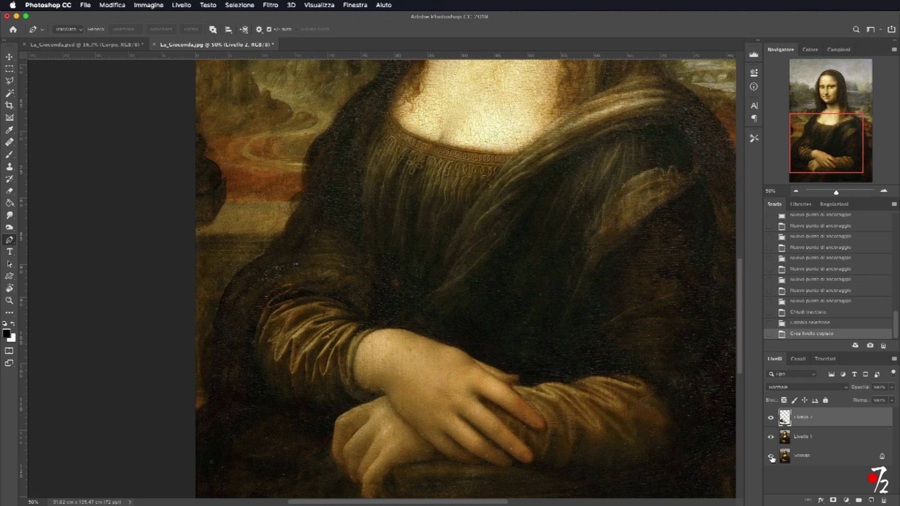
pyautogui.click(770, 418)
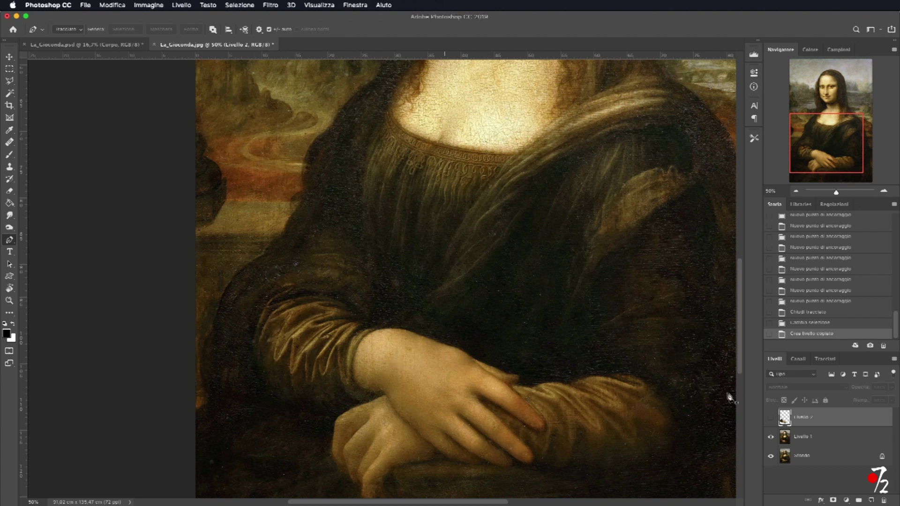
pyautogui.click(771, 418)
pyautogui.click(771, 419)
# Compare with the La_Gioconda.psd composition with Braccio hidden, then return to La_Gioconda.jpg.
pyautogui.click(89, 45)
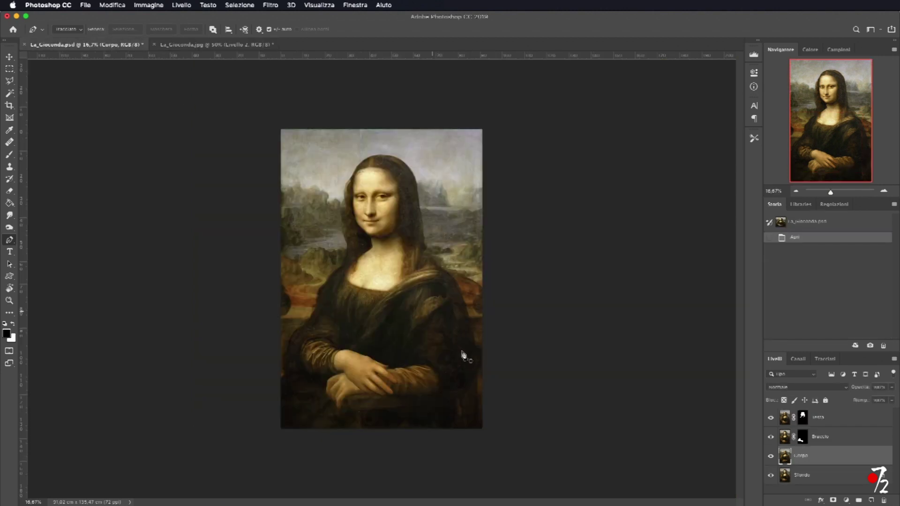
pyautogui.click(772, 438)
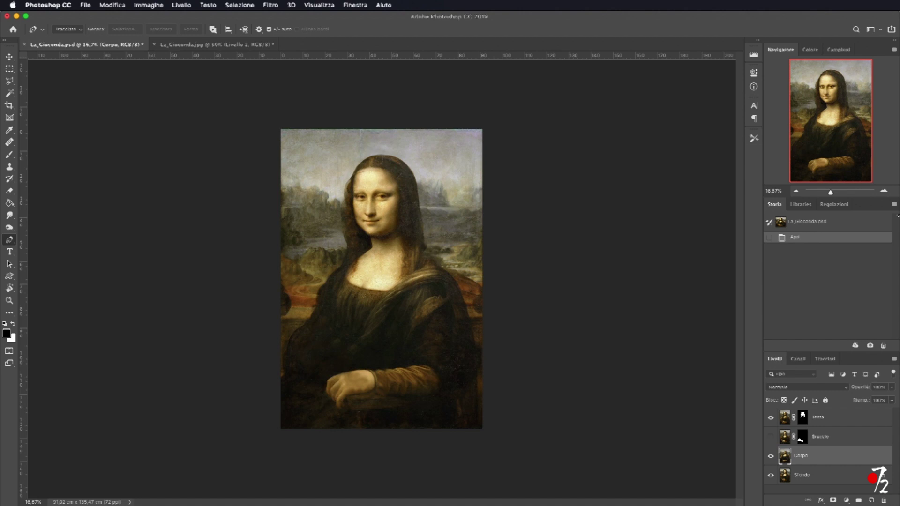
pyautogui.click(884, 194)
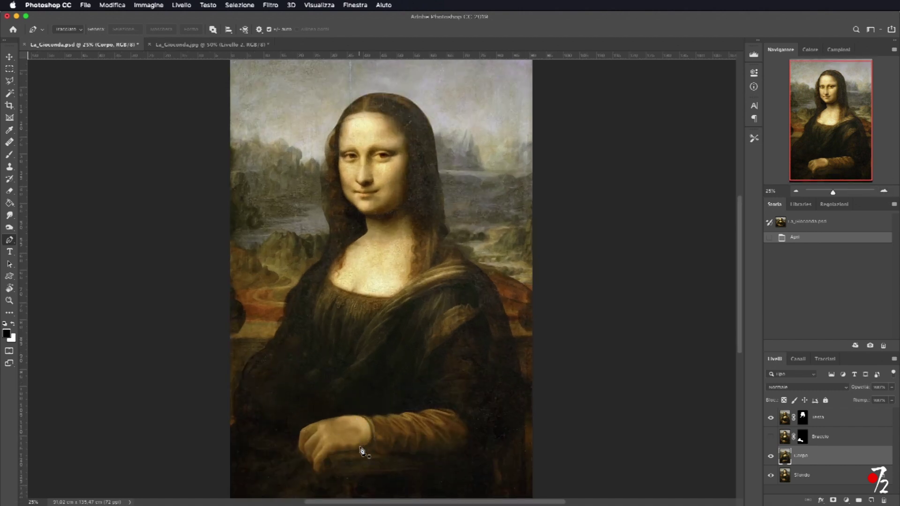
pyautogui.click(244, 44)
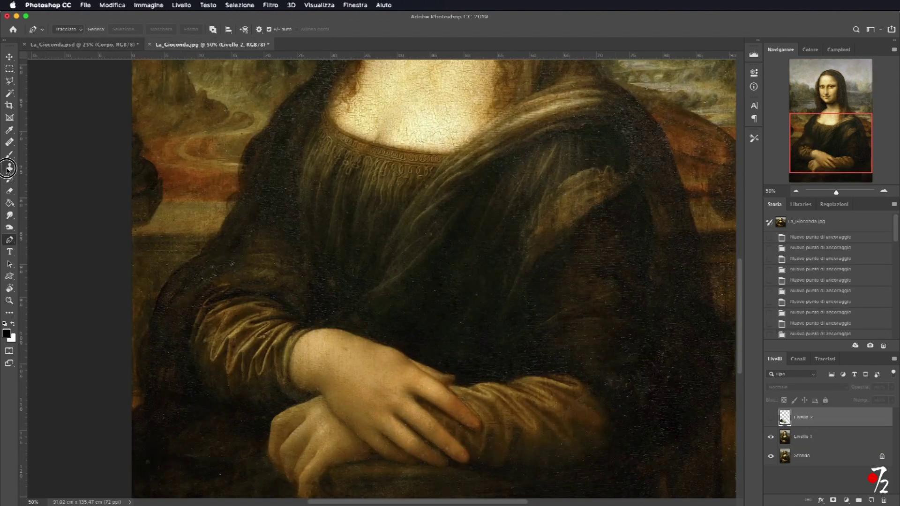
# Set up the Clone Stamp on Livello 1 with a soft round brush of about 183 px.
pyautogui.click(10, 167)
pyautogui.click(818, 438)
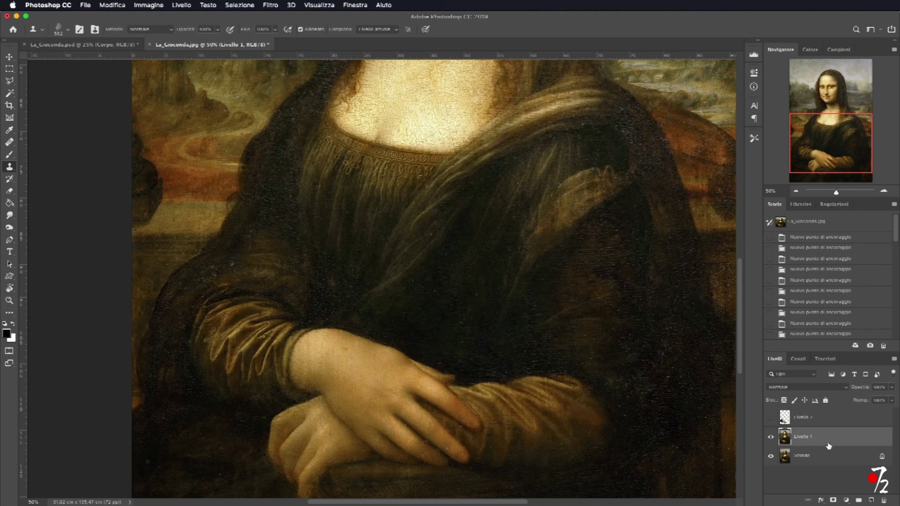
pyautogui.rightClick(324, 280)
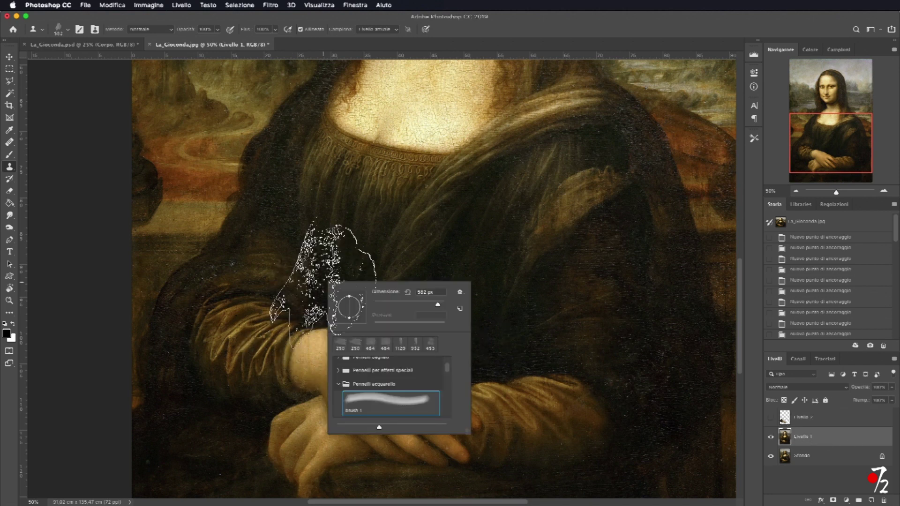
pyautogui.rightClick(340, 271)
pyautogui.scroll(5, 391, 351)
pyautogui.scroll(5, 393, 355)
pyautogui.click(386, 372)
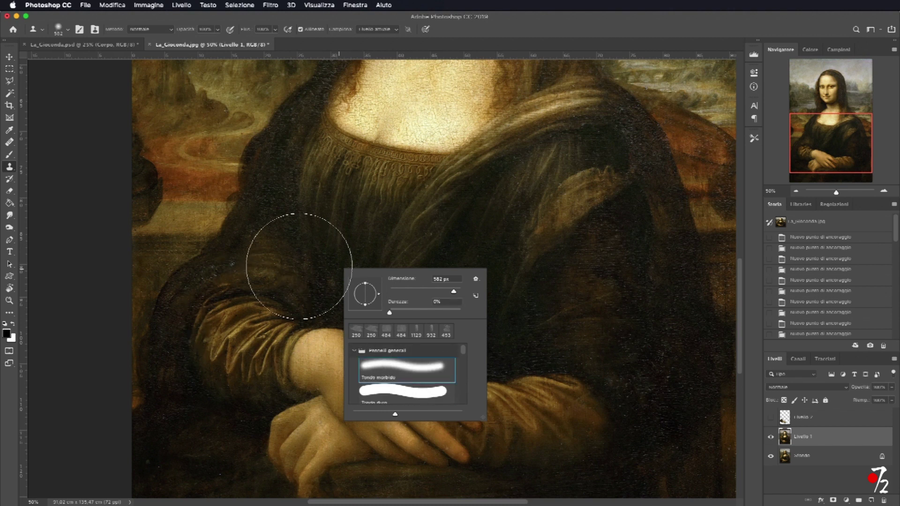
pyautogui.moveTo(299, 267); pyautogui.dragTo(244, 264)
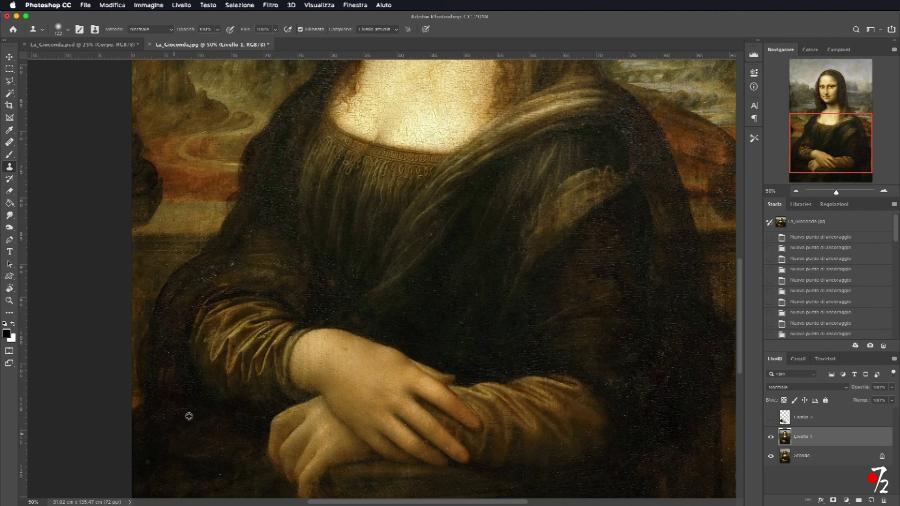
# Clone dark robe texture below the sleeve and up along the sleeve.
pyautogui.click(213, 394)
pyautogui.click(214, 393)
pyautogui.click(227, 402)
pyautogui.click(220, 408)
pyautogui.click(195, 386)
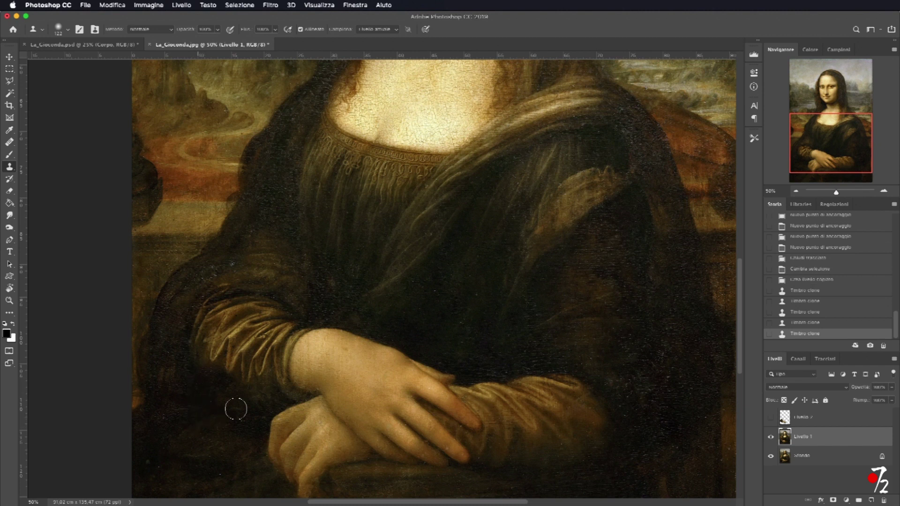
pyautogui.moveTo(247, 408); pyautogui.dragTo(244, 356)
pyautogui.click(294, 305)
pyautogui.click(277, 276)
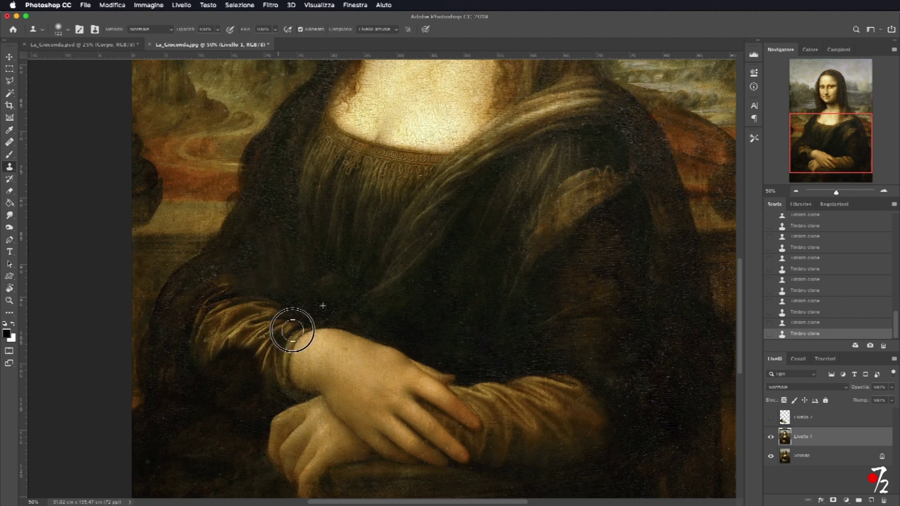
pyautogui.moveTo(292, 321); pyautogui.dragTo(323, 357)
pyautogui.scroll(-2, 328, 337)
pyautogui.moveTo(385, 341)
pyautogui.mouseDown()
pyautogui.moveTo(363, 316)
pyautogui.moveTo(292, 346)
pyautogui.moveTo(333, 307)
pyautogui.moveTo(210, 349)
pyautogui.moveTo(216, 282)
pyautogui.mouseUp()
# Cover the light fold left of the hands and blend the fingertips with sampled sleeve texture.
pyautogui.moveTo(445, 361)
pyautogui.mouseDown()
pyautogui.moveTo(465, 394)
pyautogui.moveTo(457, 439)
pyautogui.mouseUp()
pyautogui.moveTo(359, 410)
pyautogui.mouseDown()
pyautogui.moveTo(329, 382)
pyautogui.moveTo(371, 425)
pyautogui.moveTo(417, 409)
pyautogui.moveTo(430, 440)
pyautogui.moveTo(436, 403)
pyautogui.mouseUp()
pyautogui.keyDown('alt'); pyautogui.click(312, 338); pyautogui.keyUp('alt')
pyautogui.moveTo(413, 362); pyautogui.dragTo(437, 438)
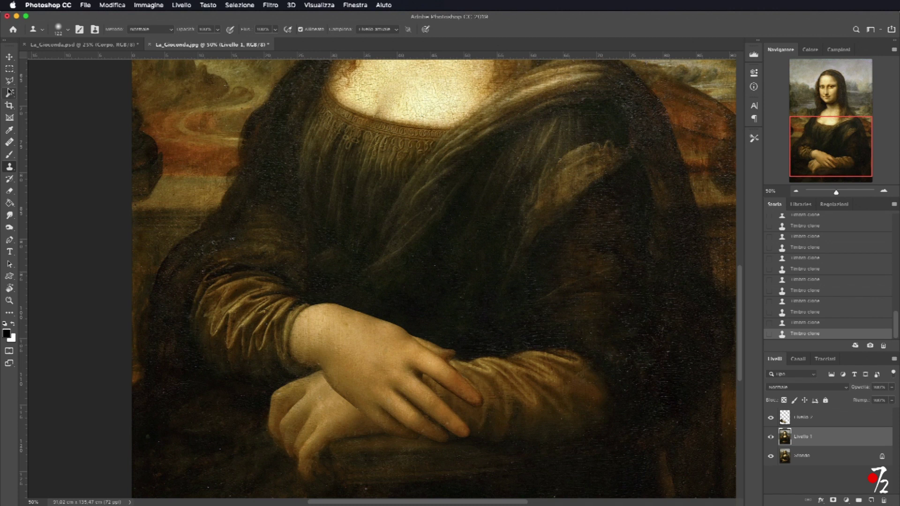
pyautogui.click(9, 81)
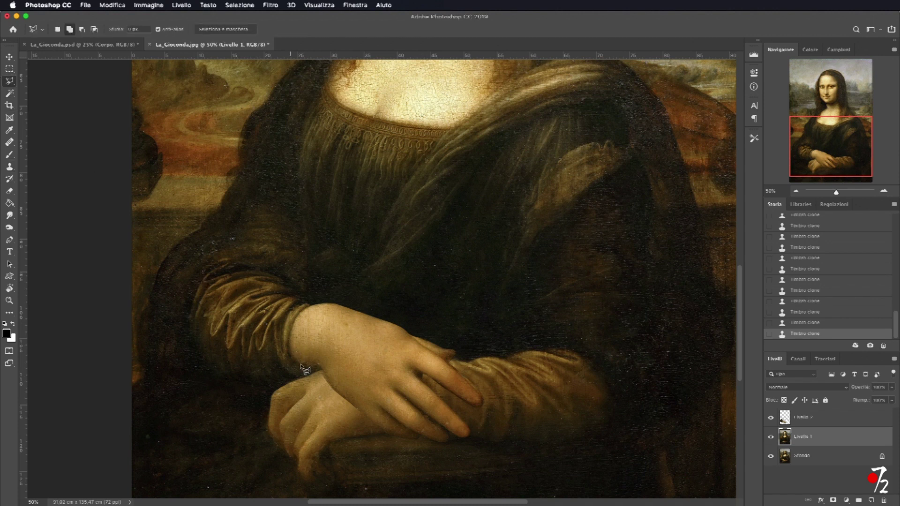
# Draw a polygonal lasso selection around the sleeve cuff at the wrist.
pyautogui.moveTo(294, 358); pyautogui.dragTo(292, 348)
pyautogui.moveTo(296, 311)
pyautogui.mouseDown()
pyautogui.moveTo(280, 319)
pyautogui.moveTo(283, 378)
pyautogui.mouseUp()
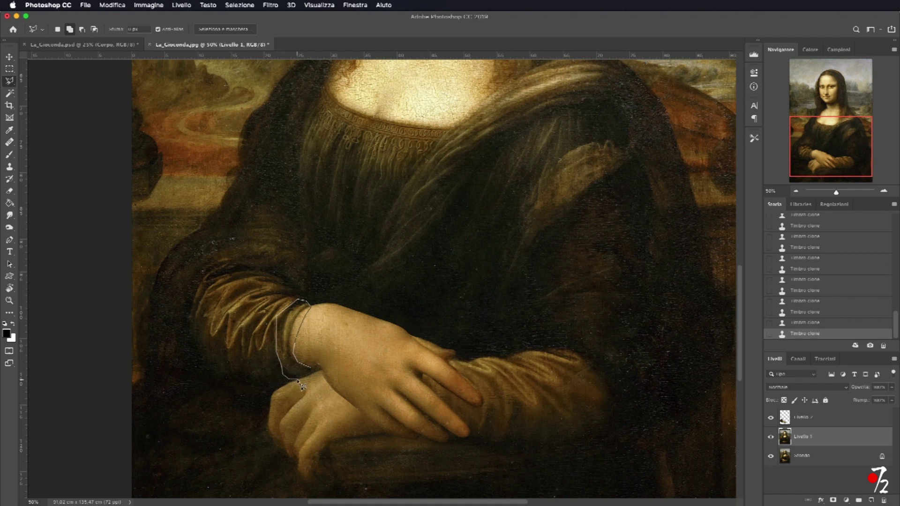
pyautogui.moveTo(308, 383); pyautogui.dragTo(314, 380)
pyautogui.doubleClick(313, 373)
# Copy the cuff from Livello 2 onto Livello 3, move it below Livello 2, and hide Livello 2.
pyautogui.click(785, 424)
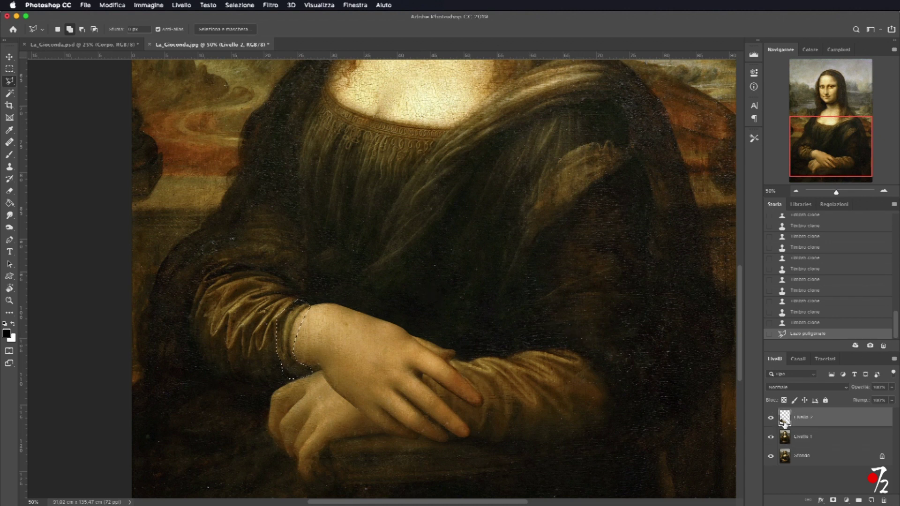
pyautogui.hotkey('ctrl', 'j')
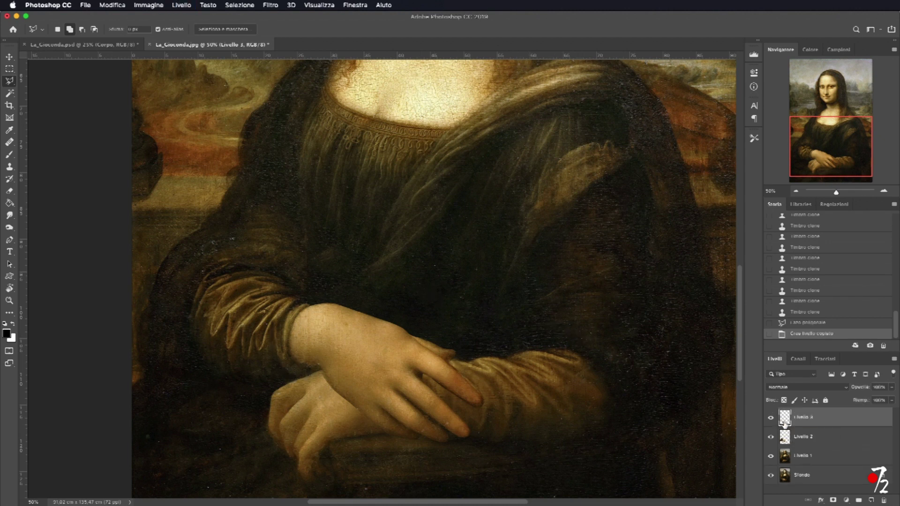
pyautogui.moveTo(819, 428); pyautogui.dragTo(831, 446)
pyautogui.click(771, 419)
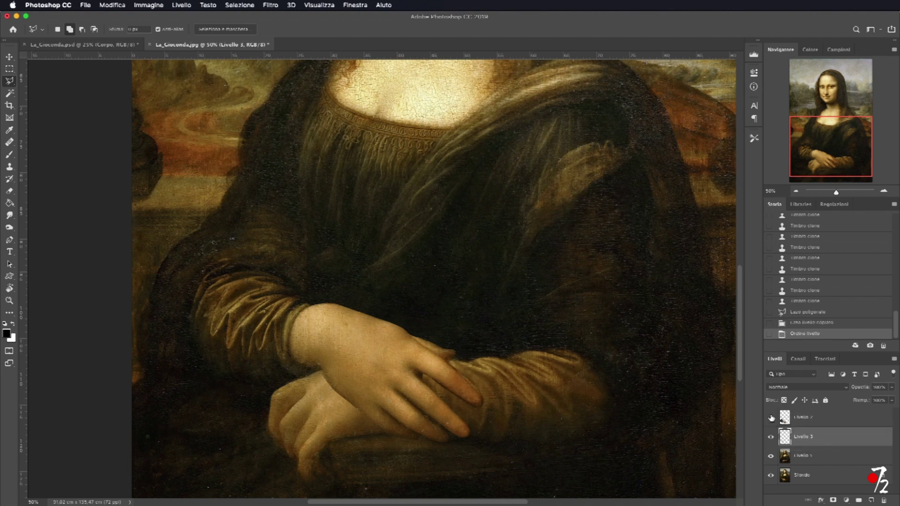
pyautogui.click(8, 57)
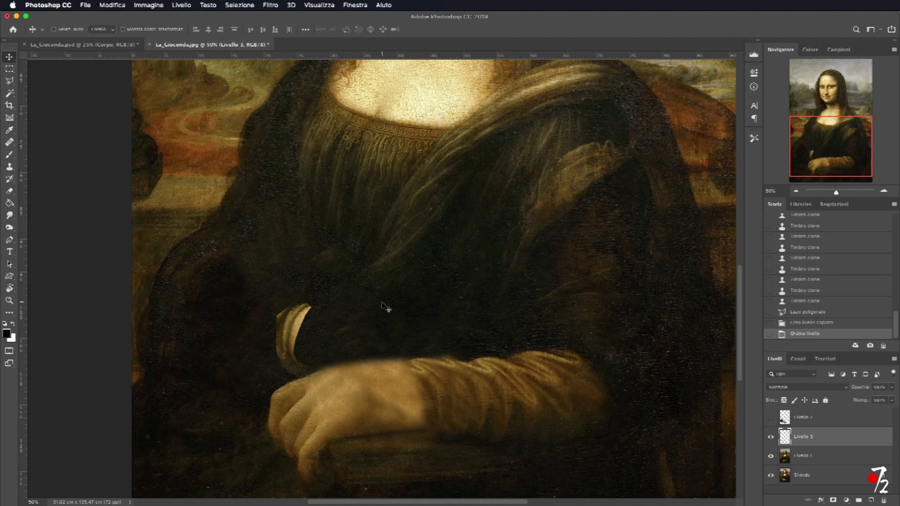
# Free-transform the cuff piece, rotating it and moving it onto the lower wrist.
pyautogui.hotkey('ctrl', 't')
pyautogui.moveTo(339, 281)
pyautogui.mouseDown()
pyautogui.moveTo(249, 435)
pyautogui.moveTo(258, 392)
pyautogui.mouseUp()
pyautogui.moveTo(302, 357); pyautogui.dragTo(413, 394)
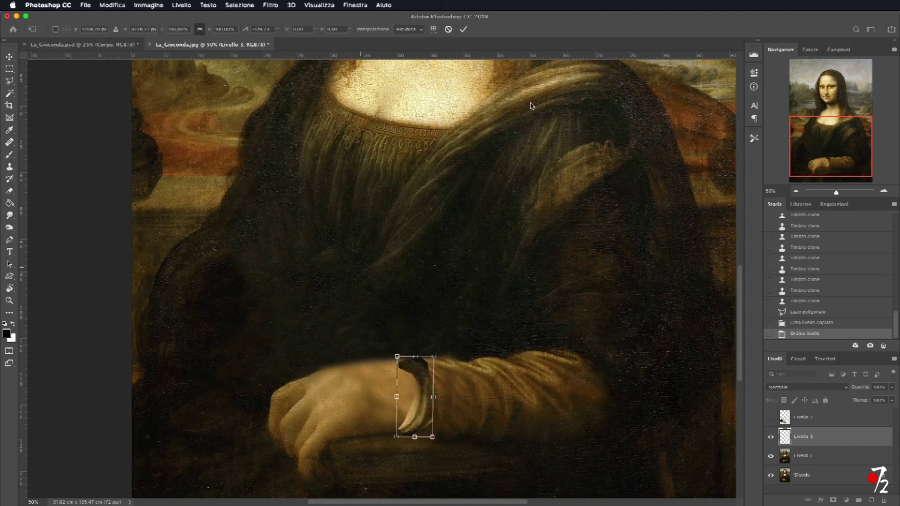
pyautogui.click(463, 29)
# Flip the cuff vertically, then tilt it -6.9° and nudge it into place on the wrist.
pyautogui.click(122, 7)
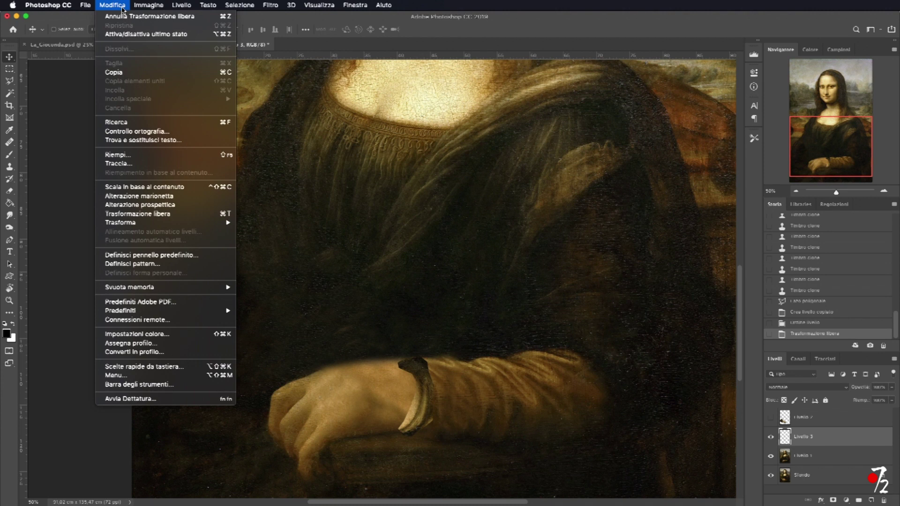
pyautogui.moveTo(170, 222)
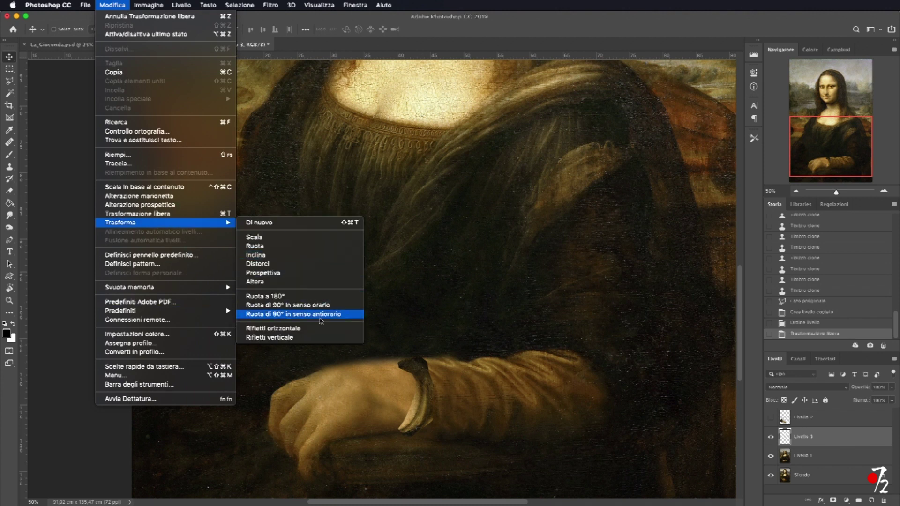
pyautogui.click(322, 338)
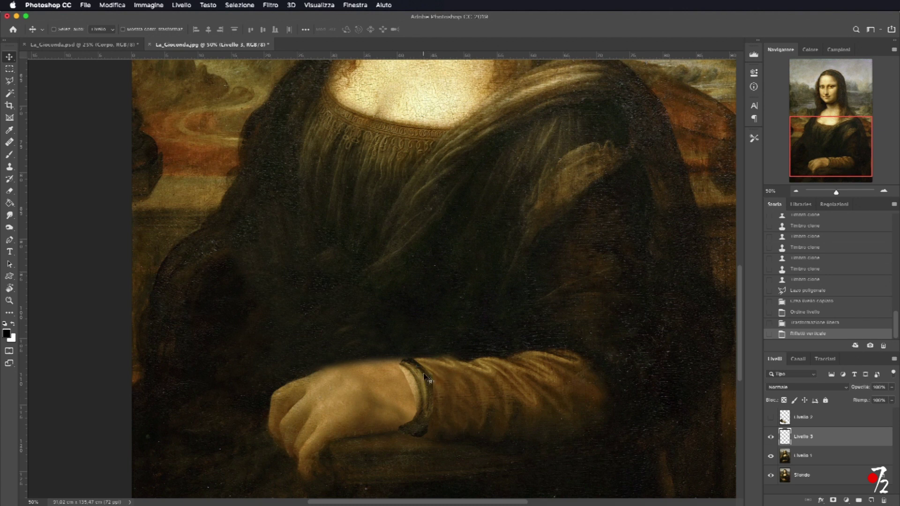
pyautogui.hotkey('ctrl', 't')
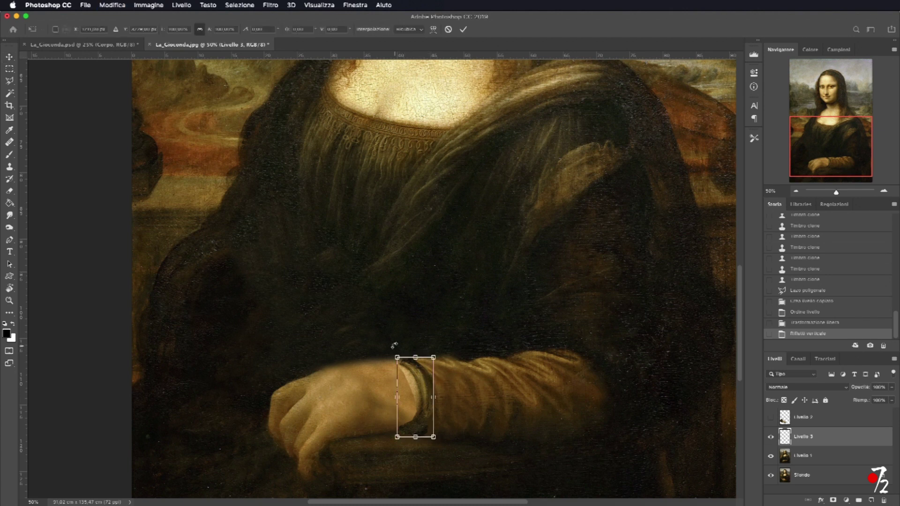
pyautogui.moveTo(395, 345); pyautogui.dragTo(381, 350)
pyautogui.moveTo(404, 385); pyautogui.dragTo(420, 387)
pyautogui.click(463, 29)
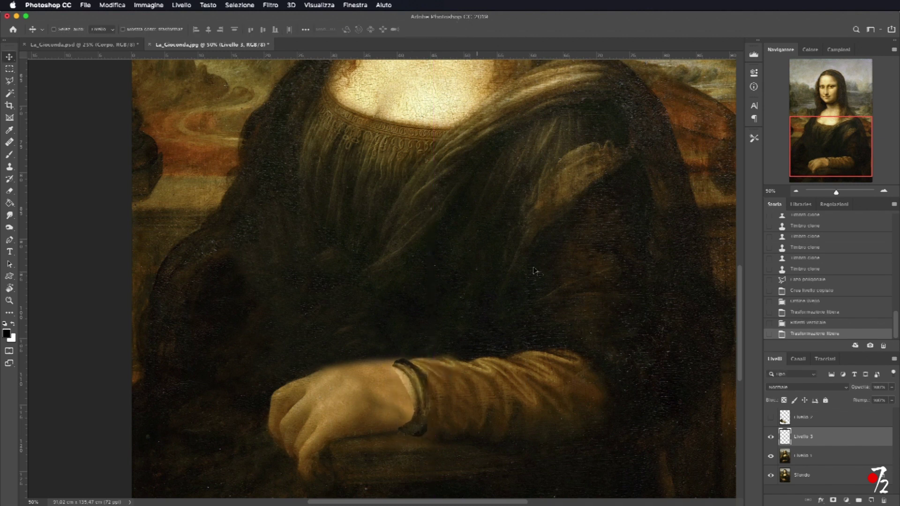
pyautogui.keyDown('shift'); pyautogui.click(835, 458); pyautogui.keyUp('shift')
# Merge the visible layers with Livello 1 and clone-stamp over the dark bracelet on the cuff.
pyautogui.rightClick(835, 459)
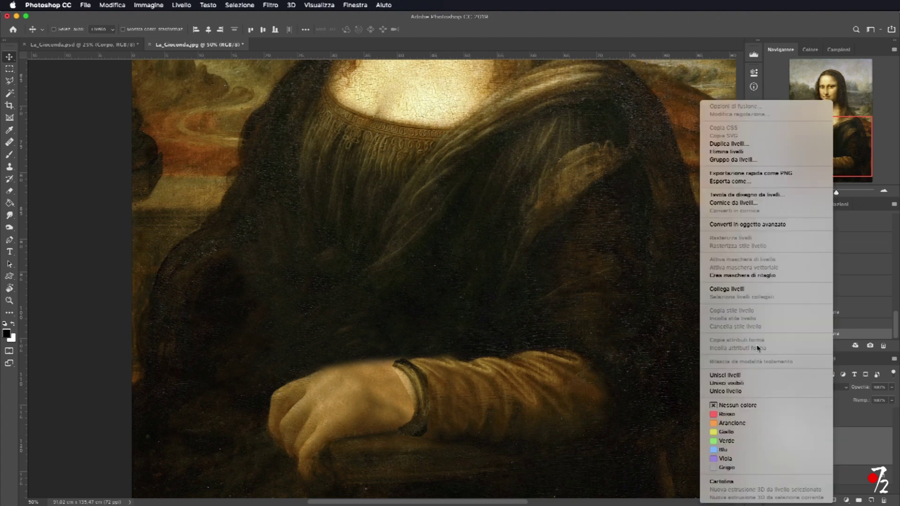
pyautogui.click(748, 375)
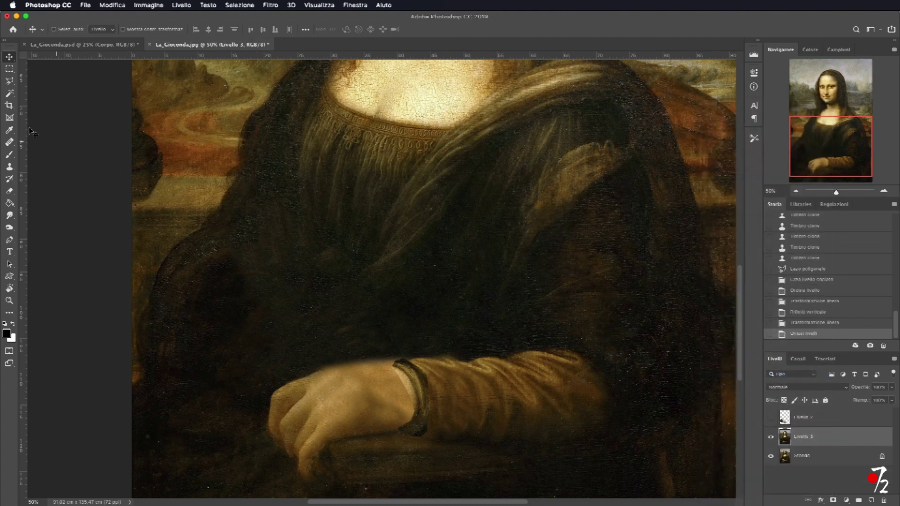
pyautogui.click(9, 167)
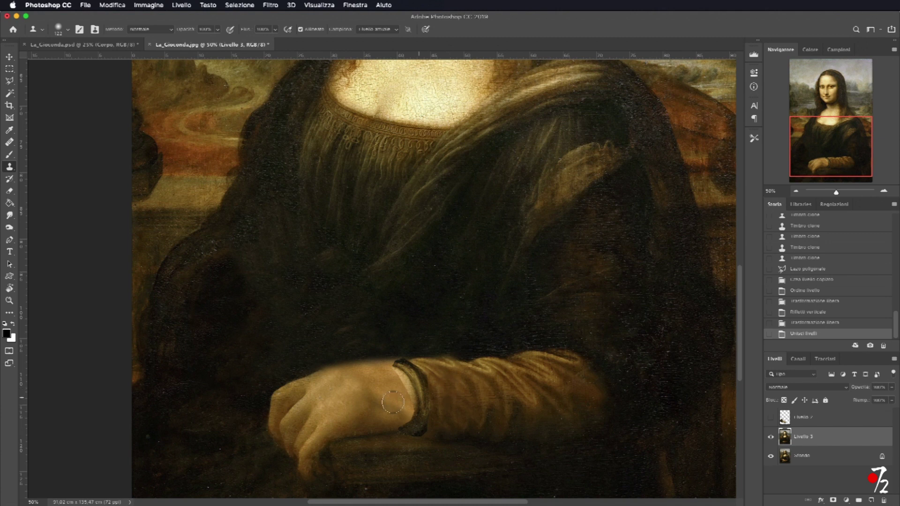
pyautogui.moveTo(391, 403)
pyautogui.mouseDown()
pyautogui.moveTo(401, 377)
pyautogui.moveTo(424, 399)
pyautogui.moveTo(408, 347)
pyautogui.mouseUp()
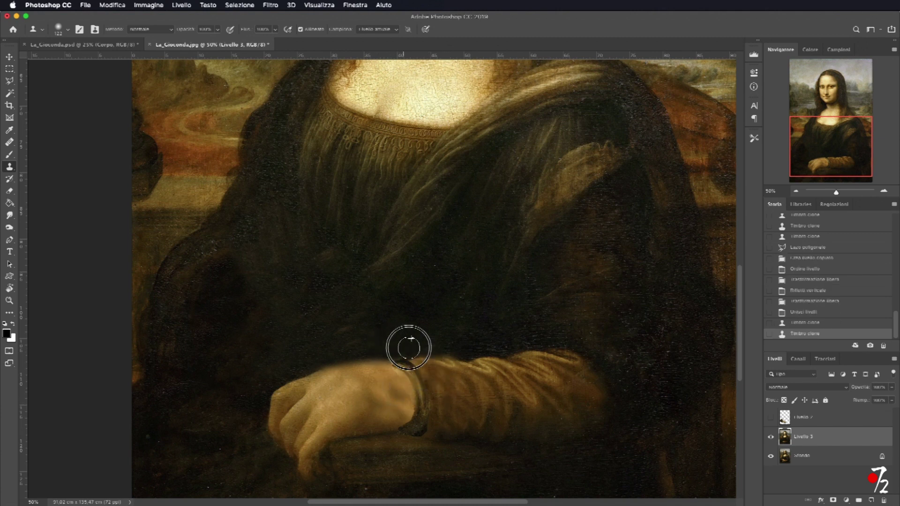
pyautogui.keyDown('alt'); pyautogui.click(387, 405); pyautogui.keyUp('alt')
pyautogui.moveTo(404, 421)
pyautogui.mouseDown()
pyautogui.moveTo(406, 382)
pyautogui.moveTo(405, 405)
pyautogui.moveTo(462, 424)
pyautogui.mouseUp()
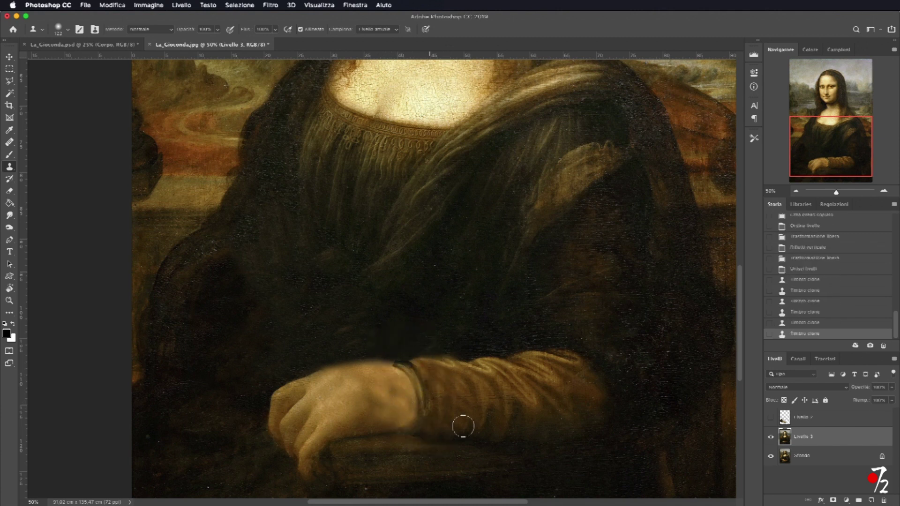
# Shrink the clone brush to 78 and cover the blurry edge above the hand.
pyautogui.rightClick(433, 387)
pyautogui.press('Escape')
pyautogui.moveTo(328, 323); pyautogui.dragTo(302, 323)
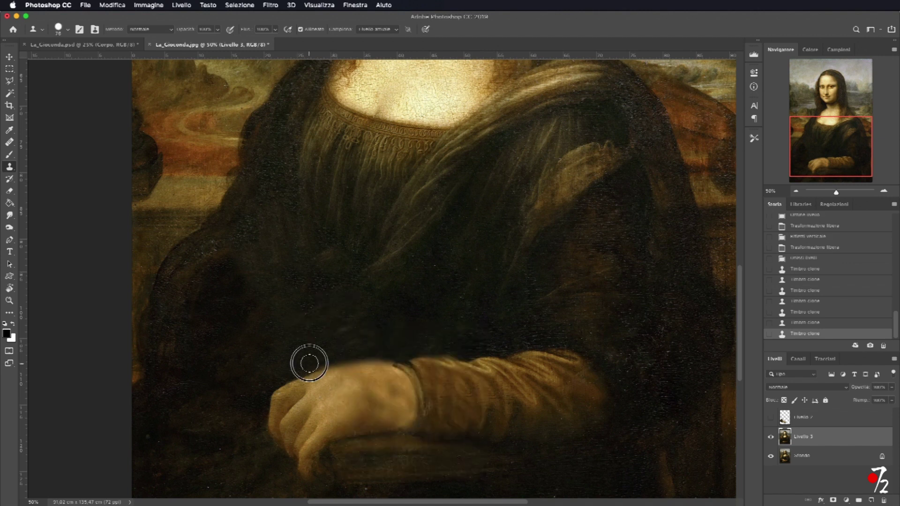
pyautogui.moveTo(333, 358)
pyautogui.mouseDown()
pyautogui.moveTo(392, 351)
pyautogui.moveTo(427, 397)
pyautogui.mouseUp()
pyautogui.rightClick(457, 378)
pyautogui.press('Escape')
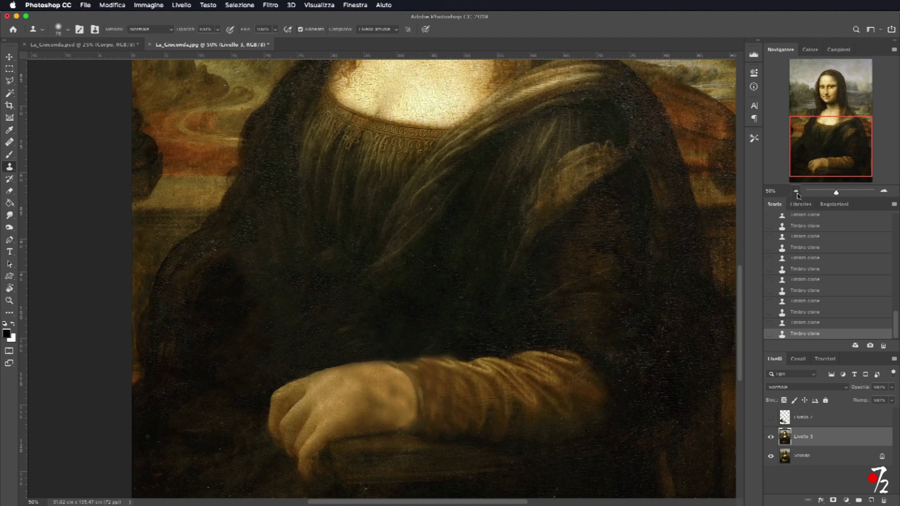
pyautogui.click(797, 192)
# Zoom out to the whole painting and toggle the Livello 7 hands layer to compare.
pyautogui.click(797, 192)
pyautogui.click(796, 192)
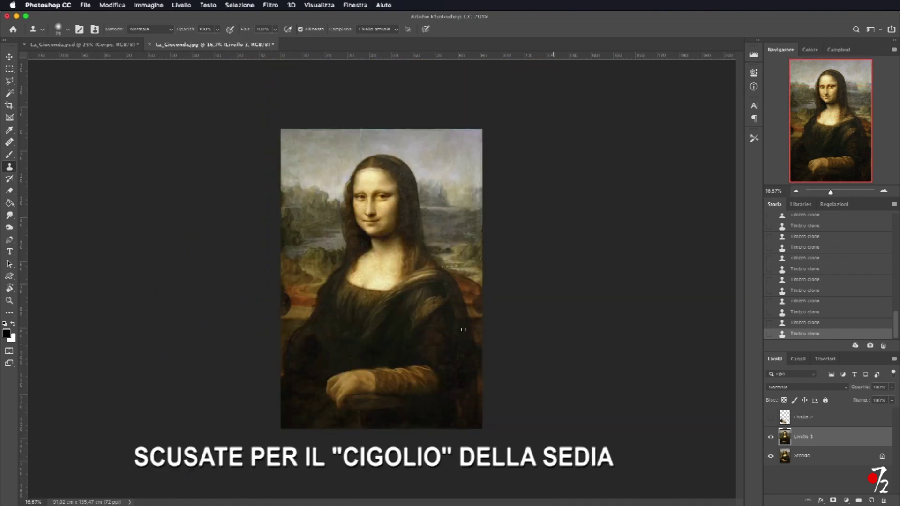
pyautogui.click(773, 417)
pyautogui.click(773, 418)
pyautogui.click(772, 418)
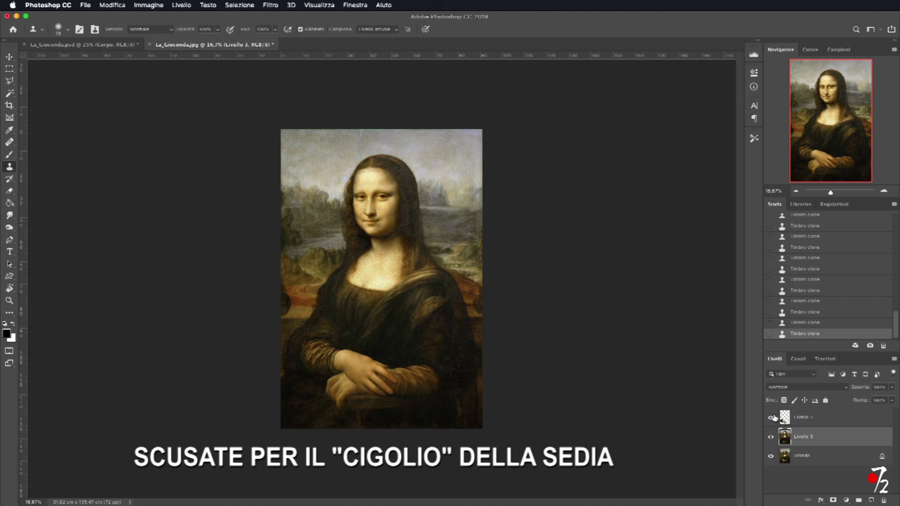
# Rotate the Livello 7 hands by about -6.6° with Free Transform and apply it.
pyautogui.click(821, 420)
pyautogui.press('super+t')
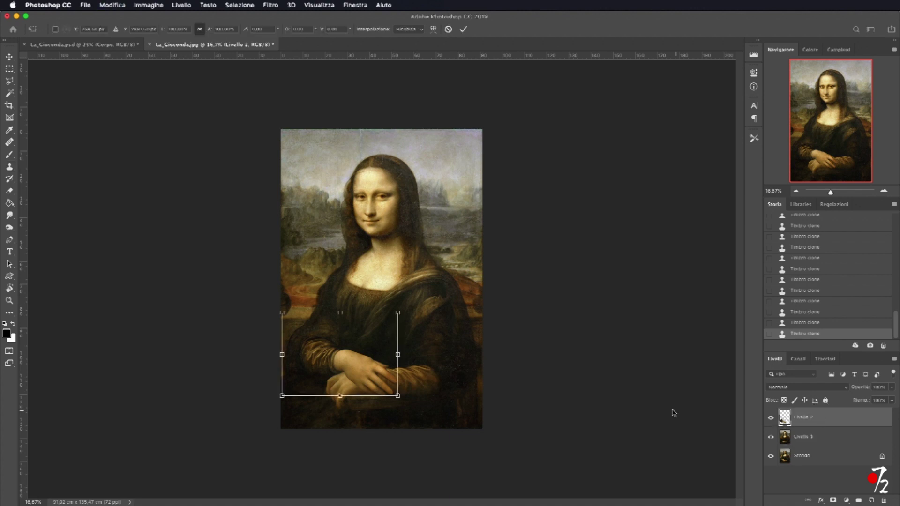
pyautogui.moveTo(413, 298)
pyautogui.mouseDown()
pyautogui.moveTo(409, 266)
pyautogui.moveTo(413, 287)
pyautogui.mouseUp()
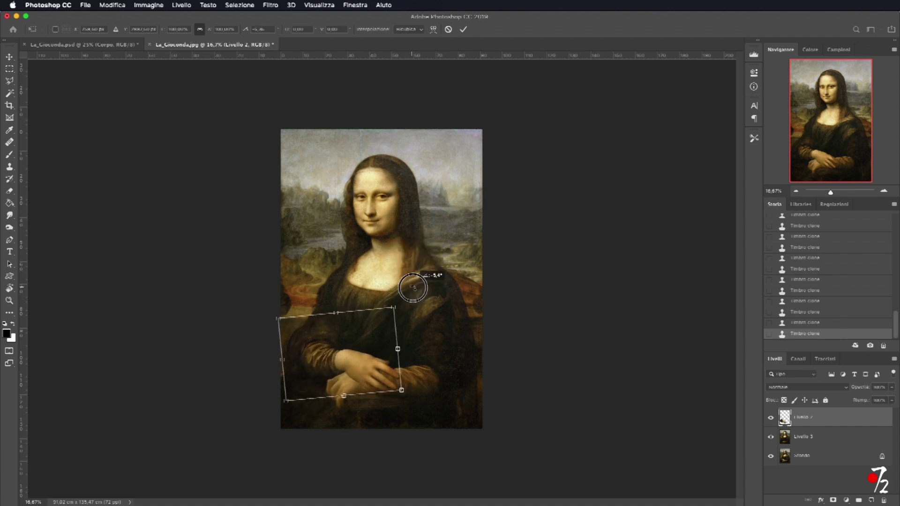
pyautogui.press('Return')
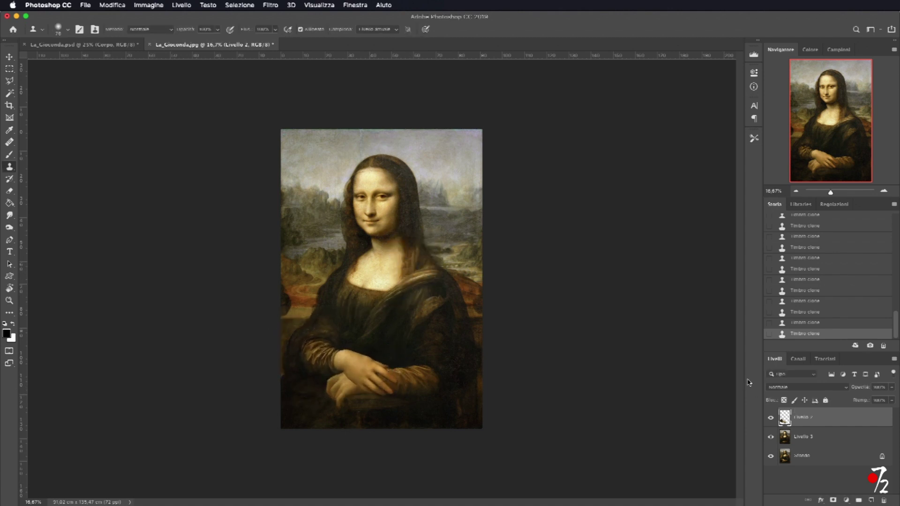
# Rename the Livello 3 layer to Sfondo.
pyautogui.click(811, 441)
pyautogui.doubleClick(802, 437)
pyautogui.write('Sfondo')
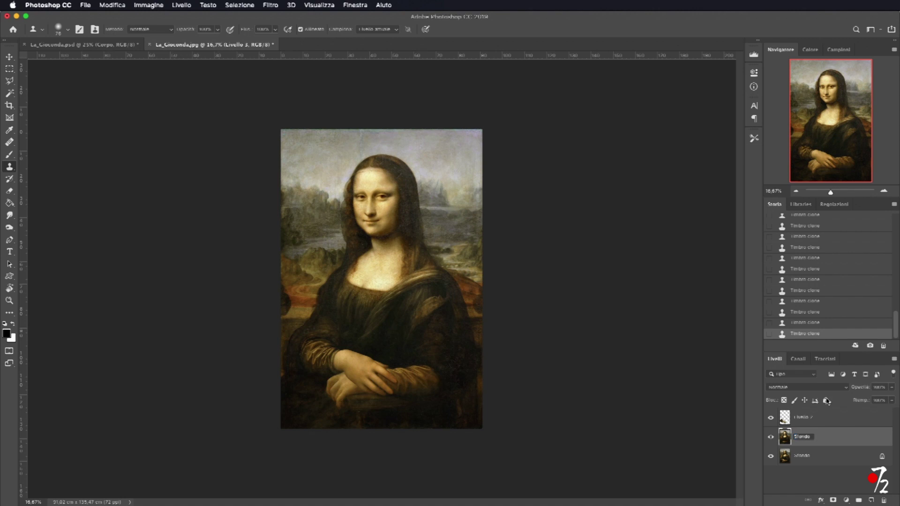
# Rename Livello 7 to Braccio, unlock the background as Livello 0, then return to La_Gioconda.psd.
pyautogui.doubleClick(800, 417)
pyautogui.write('N')
pyautogui.press('Return')
pyautogui.keyDown('alt'); pyautogui.doubleClick(775, 459); pyautogui.keyUp('alt')
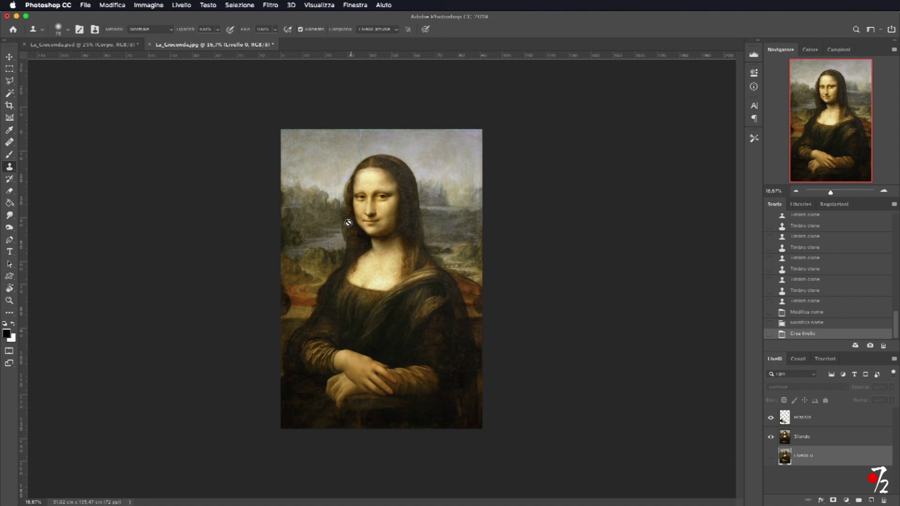
pyautogui.click(119, 45)
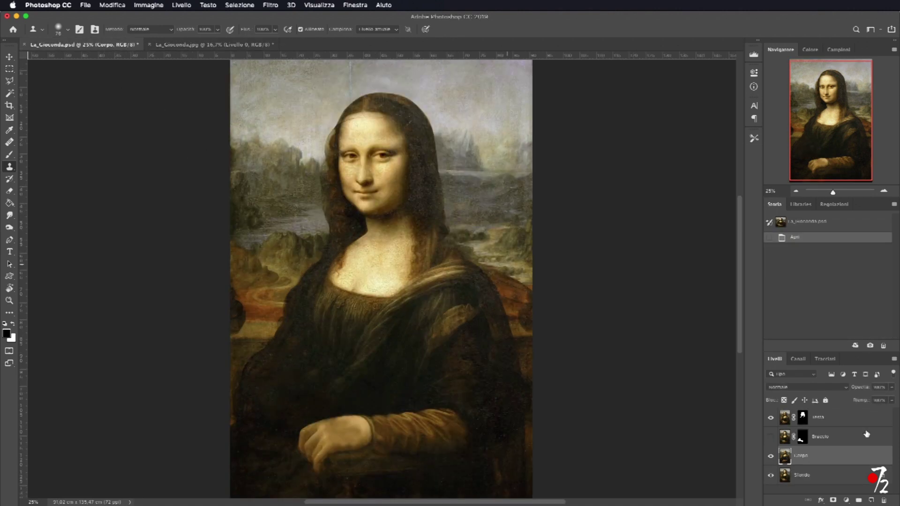
pyautogui.click(829, 418)
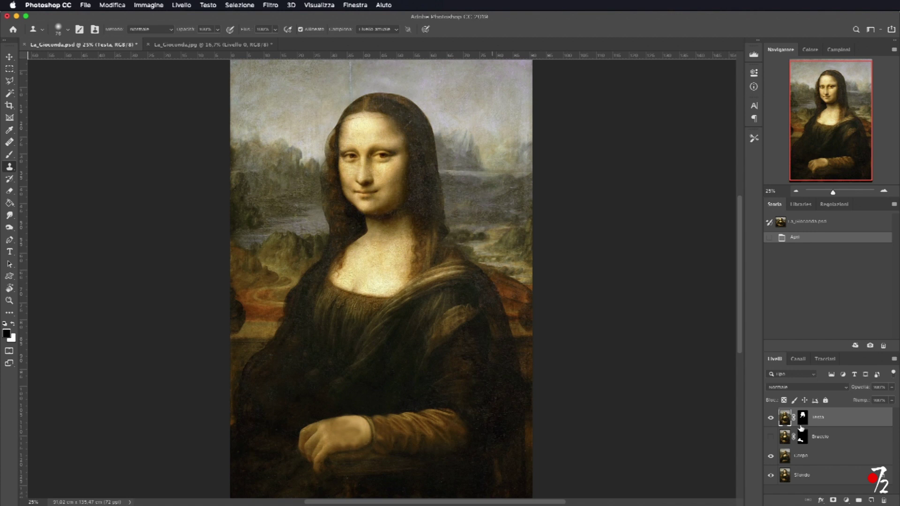
pyautogui.click(770, 457)
pyautogui.click(771, 475)
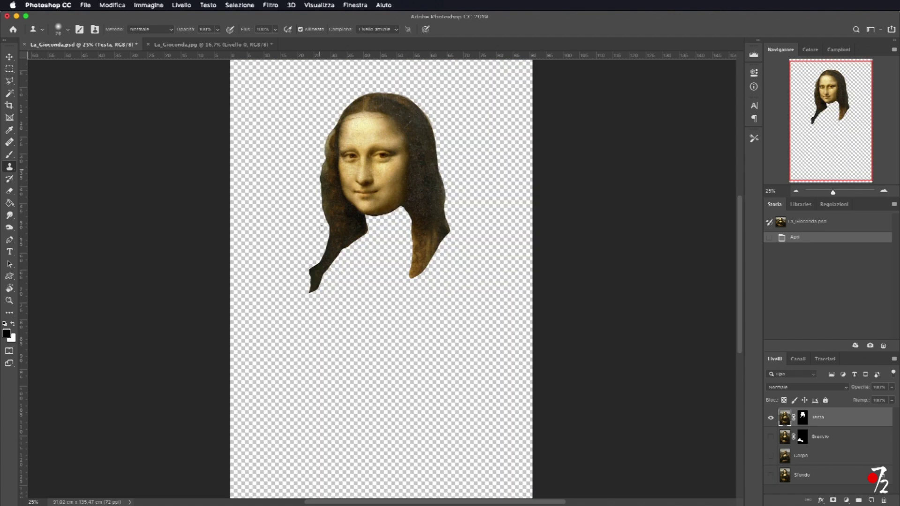
pyautogui.click(771, 437)
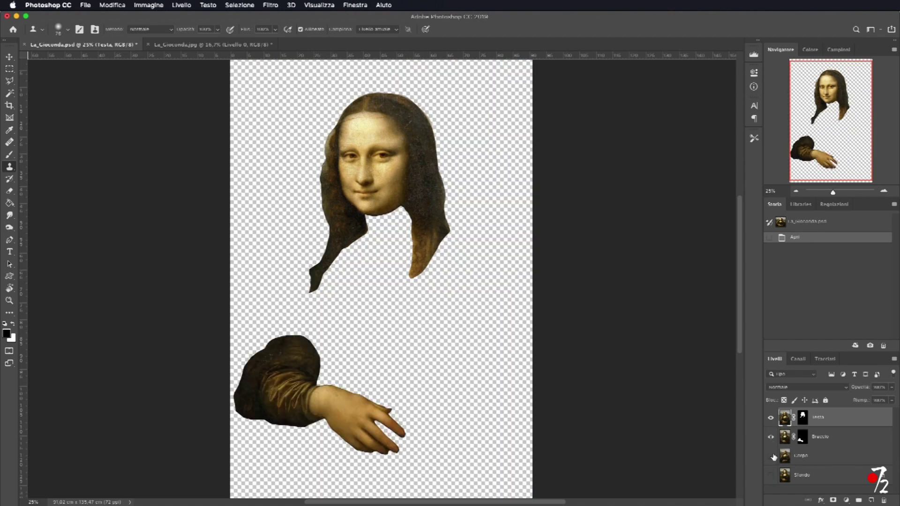
pyautogui.click(771, 456)
pyautogui.click(771, 476)
pyautogui.click(770, 418)
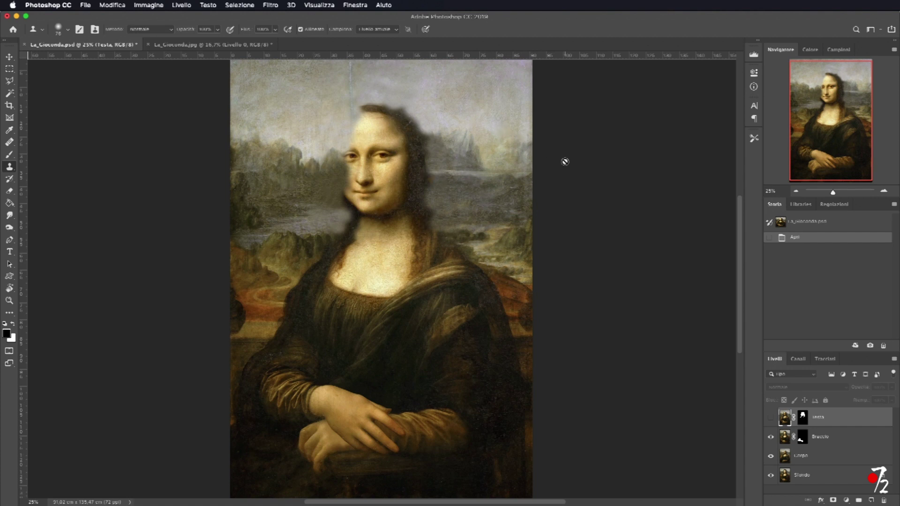
pyautogui.click(771, 418)
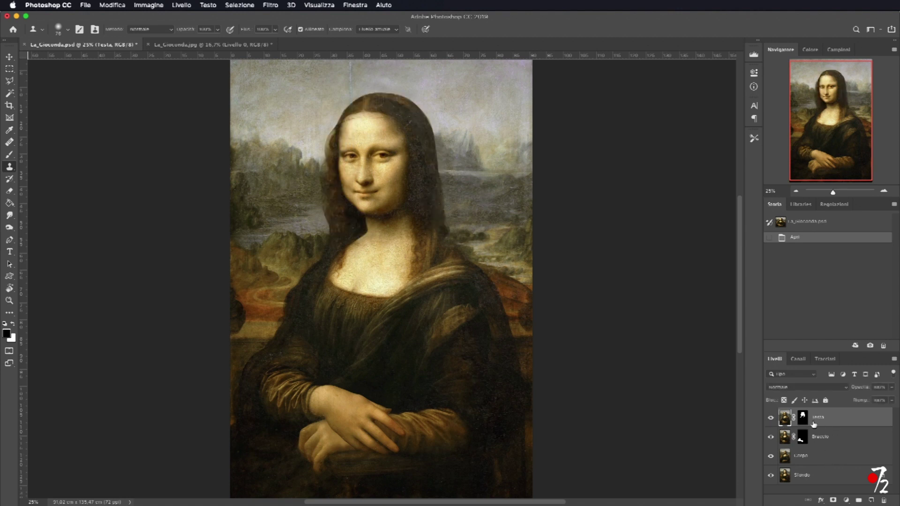
pyautogui.hotkey('ctrl', 't')
# Rotate the Testa head layer about 1.5° over the body, apply it, and zoom out.
pyautogui.moveTo(195, 95)
pyautogui.mouseDown()
pyautogui.moveTo(212, 101)
pyautogui.moveTo(224, 126)
pyautogui.moveTo(246, 129)
pyautogui.moveTo(227, 130)
pyautogui.moveTo(243, 129)
pyautogui.mouseUp()
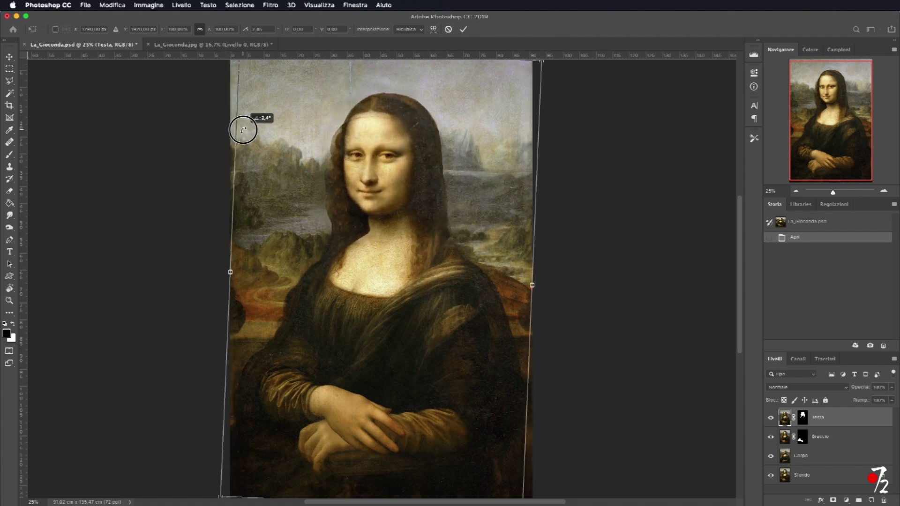
pyautogui.click(464, 30)
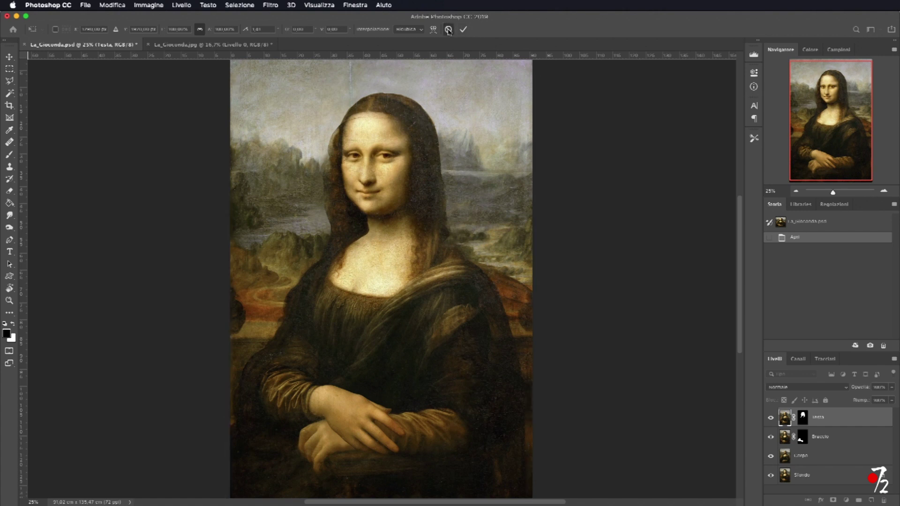
pyautogui.press('s')
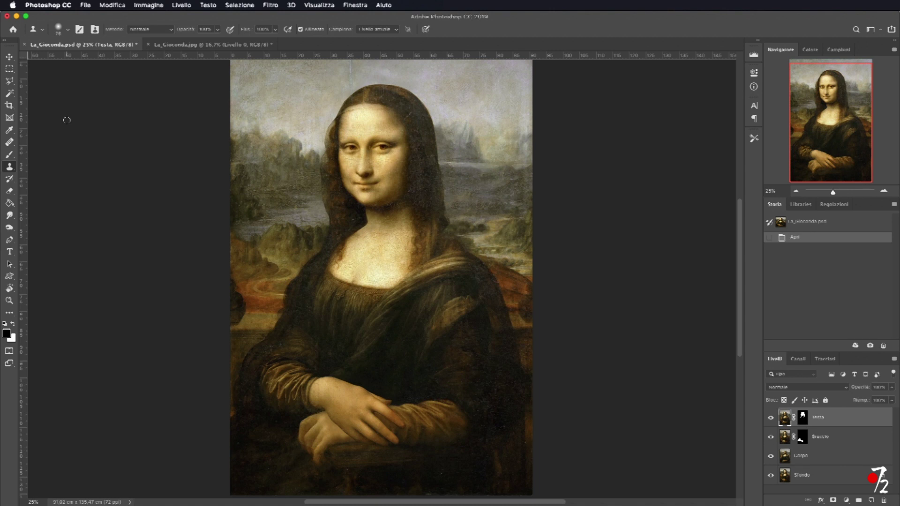
pyautogui.click(797, 191)
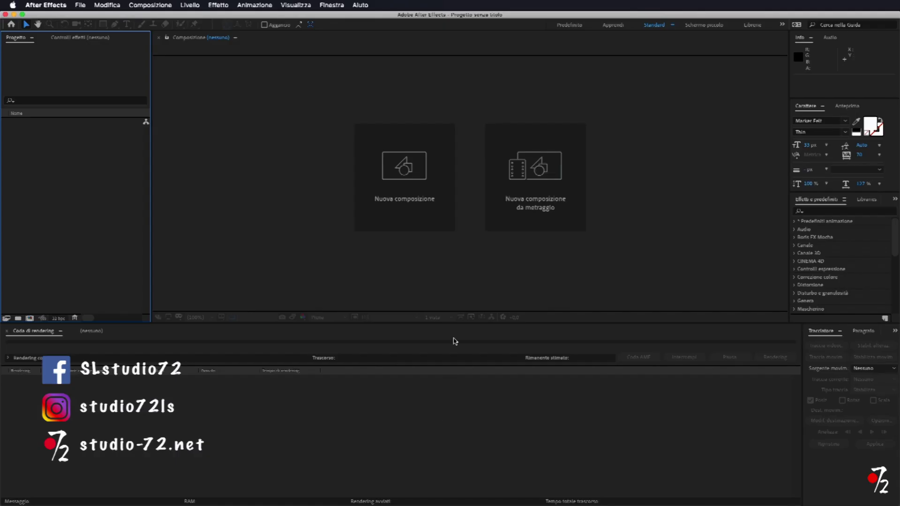
# Create Composizione 1 at 1920×1080, 25 fps, then bring up the import dialog.
pyautogui.click(403, 196)
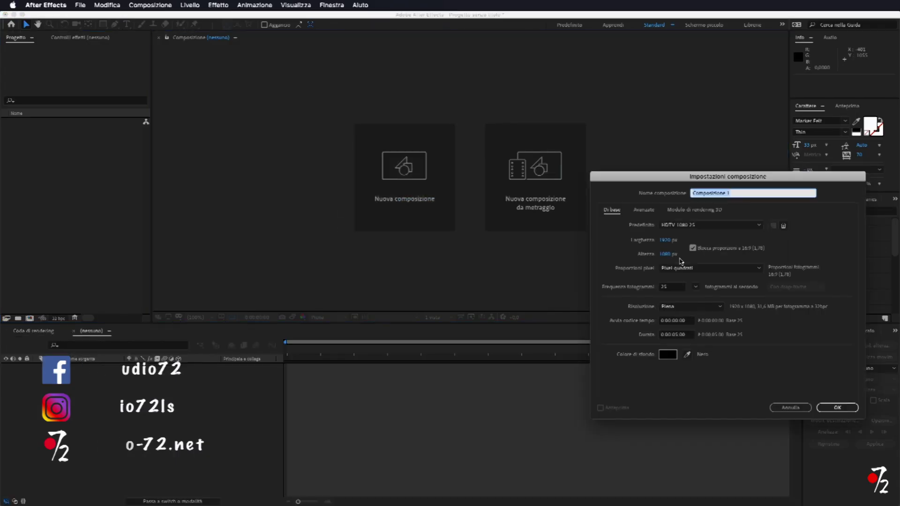
pyautogui.click(836, 407)
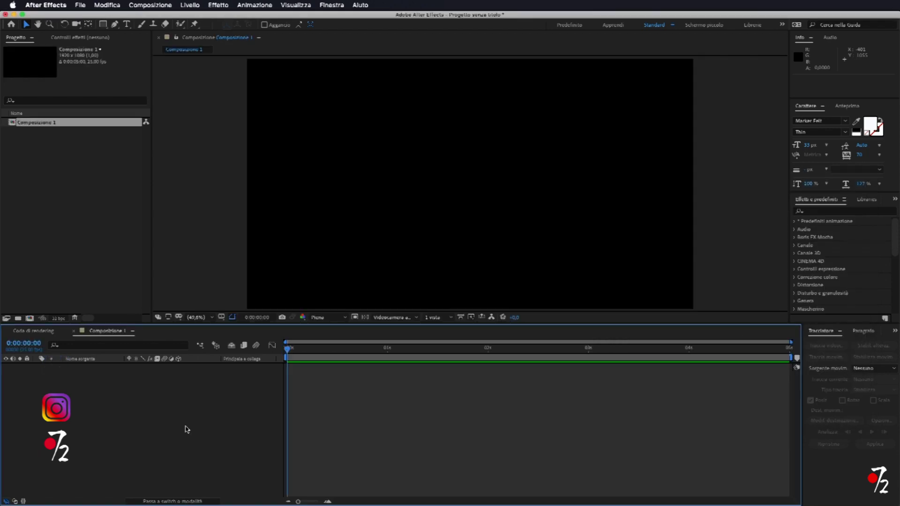
pyautogui.click(60, 167)
pyautogui.doubleClick(60, 167)
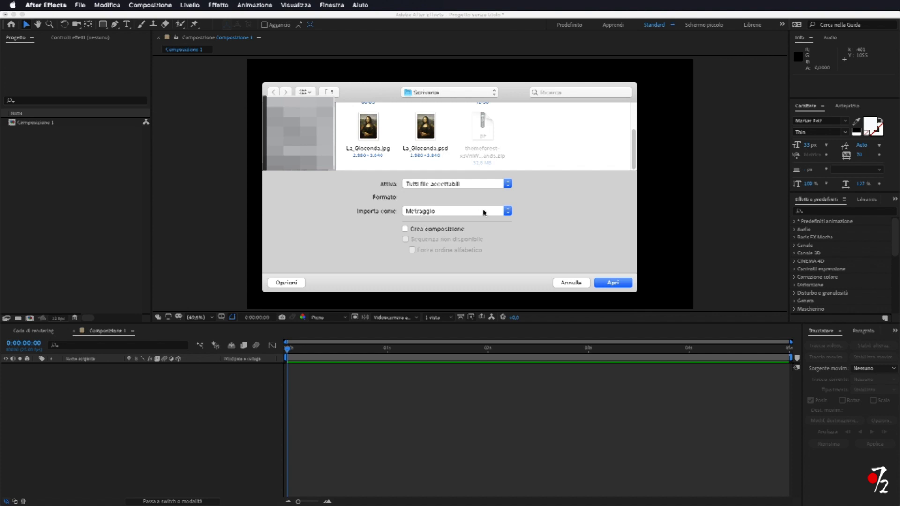
# Import La_Gioconda.psd as a composition keeping layer sizes, and expand its layers folder.
pyautogui.click(431, 126)
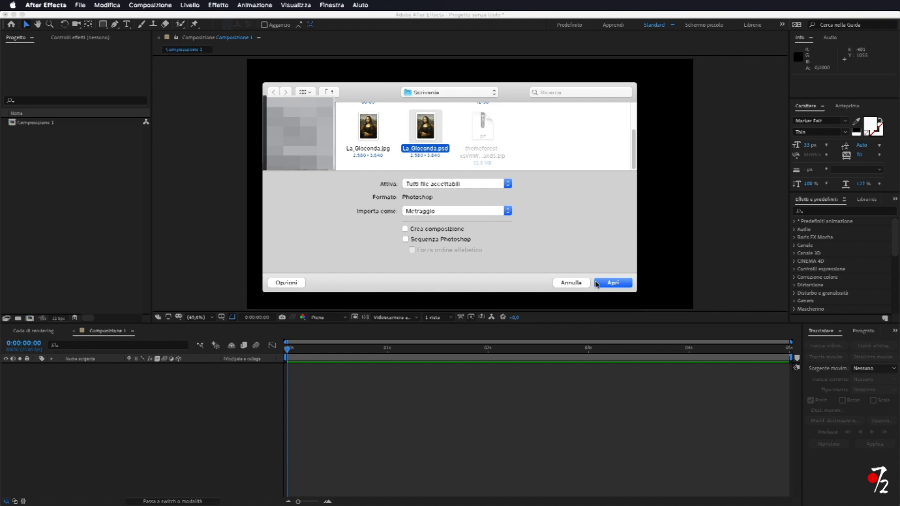
pyautogui.click(615, 284)
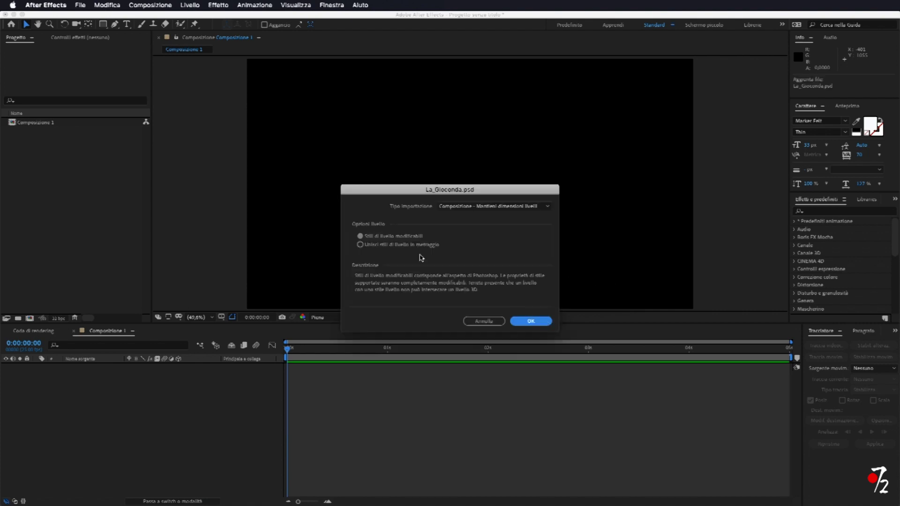
pyautogui.click(532, 321)
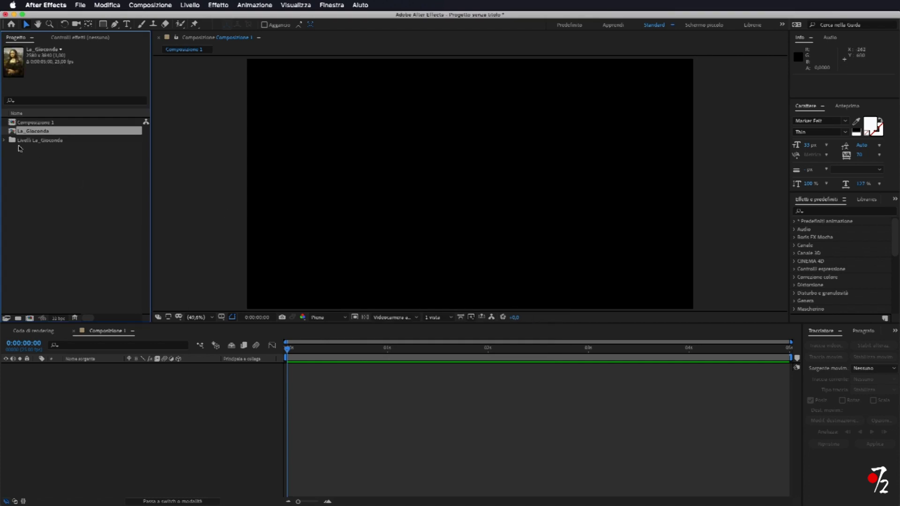
pyautogui.click(55, 142)
pyautogui.click(4, 142)
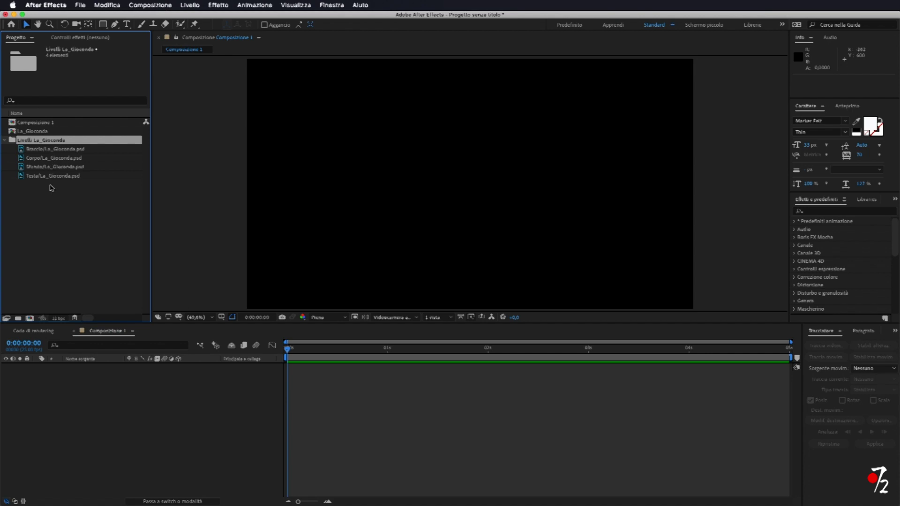
# Add Braccio, Corpo, Sfondo and Testa to Composizione 1 and scale them all to 28%.
pyautogui.moveTo(47, 142); pyautogui.dragTo(47, 390)
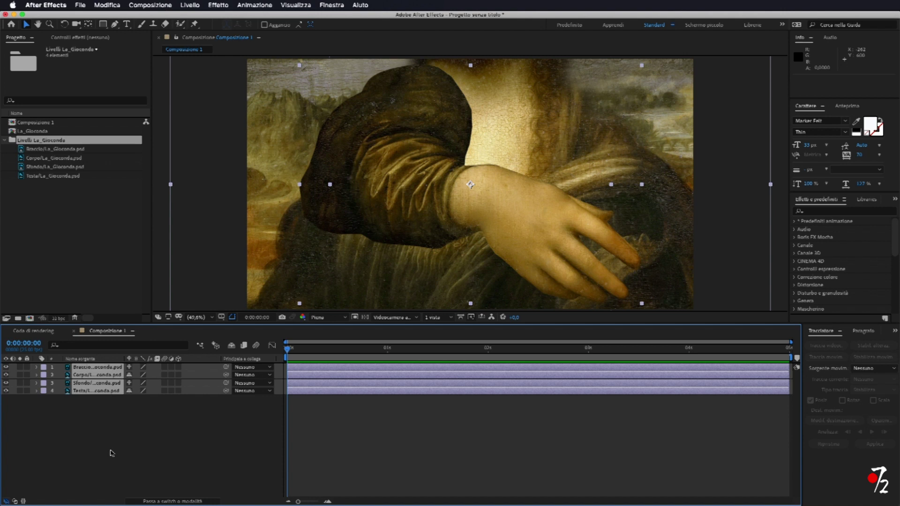
pyautogui.press('s')
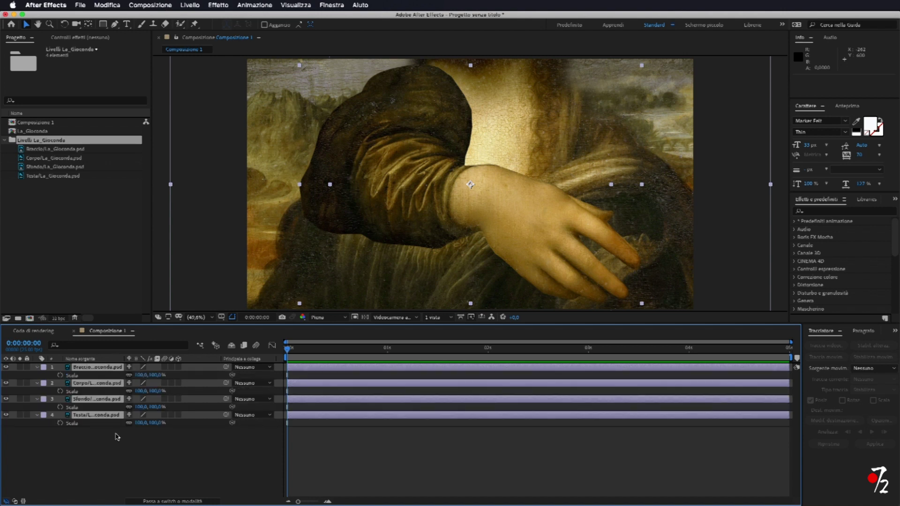
pyautogui.hotkey('ctrl', 'a')
pyautogui.moveTo(140, 375); pyautogui.dragTo(109, 377)
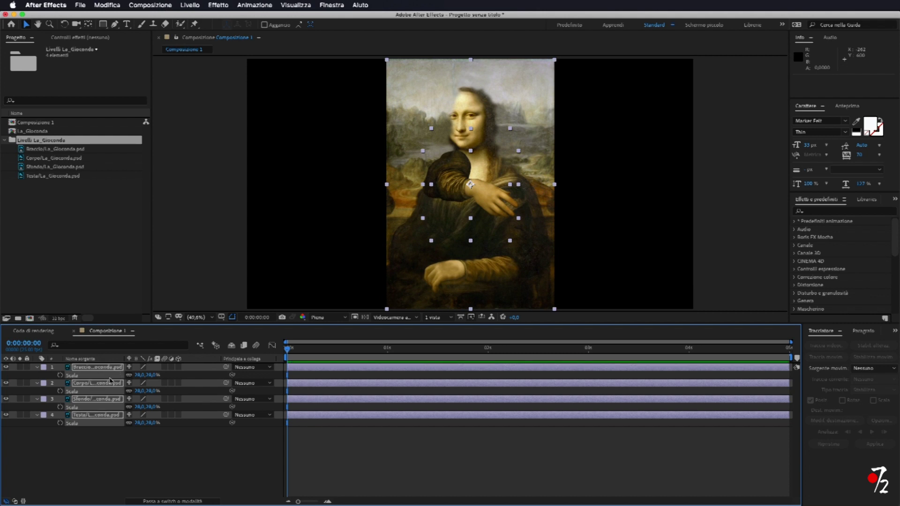
pyautogui.click(163, 459)
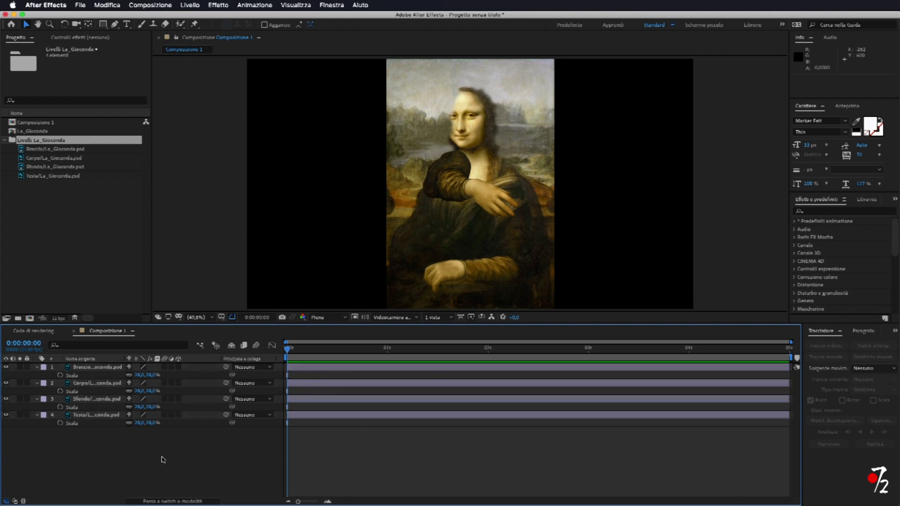
# Adjust the Braccio arm's anchor point and position so it lines up with the body.
pyautogui.click(6, 368)
pyautogui.click(7, 368)
pyautogui.click(97, 369)
pyautogui.click(37, 368)
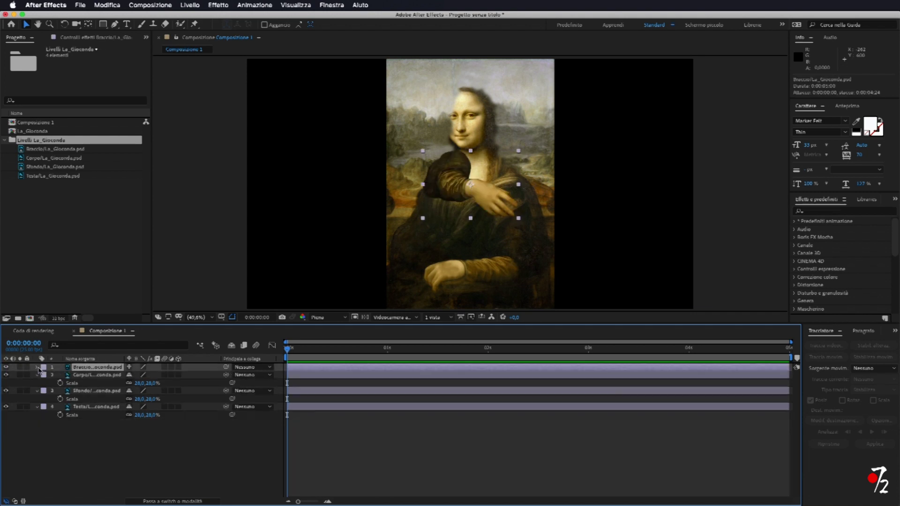
pyautogui.click(37, 369)
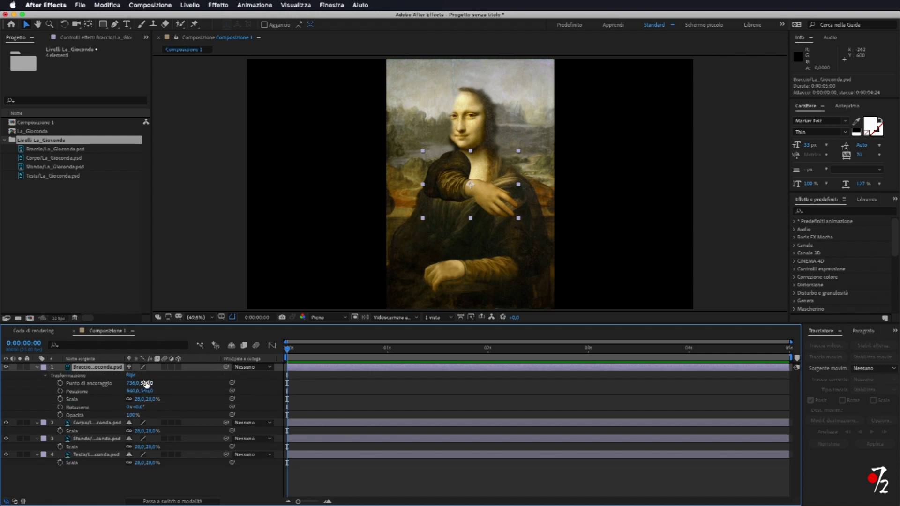
pyautogui.moveTo(147, 383); pyautogui.dragTo(75, 383)
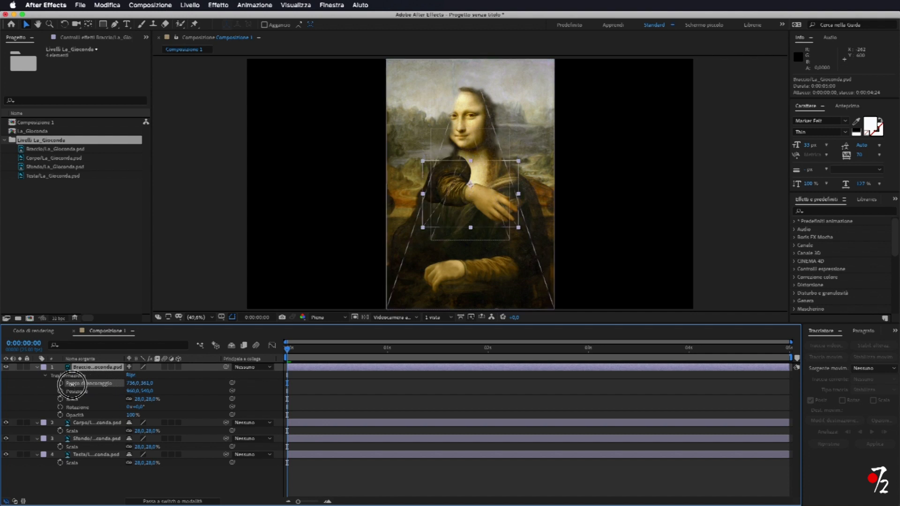
pyautogui.moveTo(142, 383)
pyautogui.mouseDown()
pyautogui.moveTo(249, 409)
pyautogui.moveTo(190, 383)
pyautogui.mouseUp()
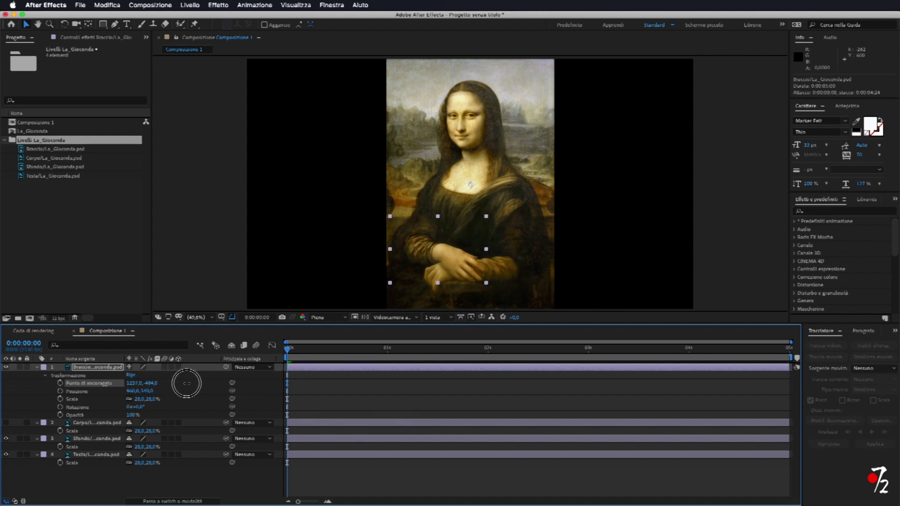
pyautogui.moveTo(190, 383); pyautogui.dragTo(134, 382)
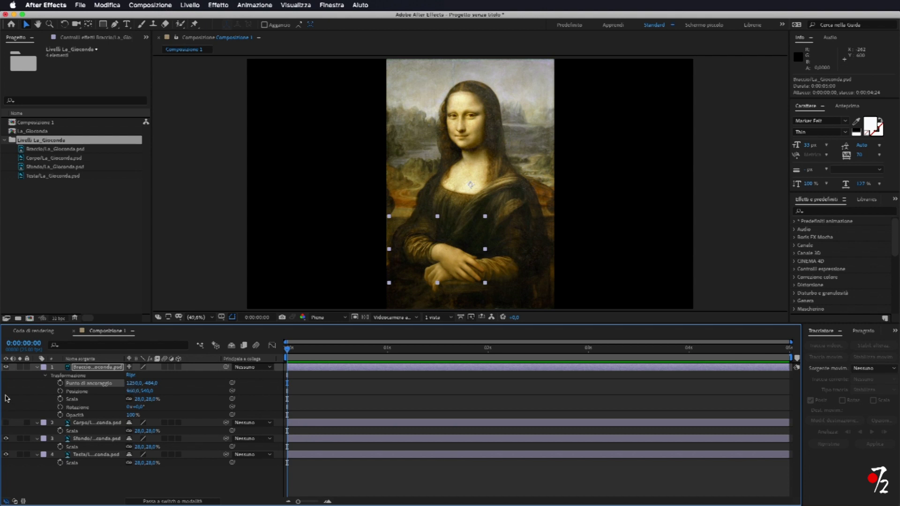
pyautogui.click(6, 423)
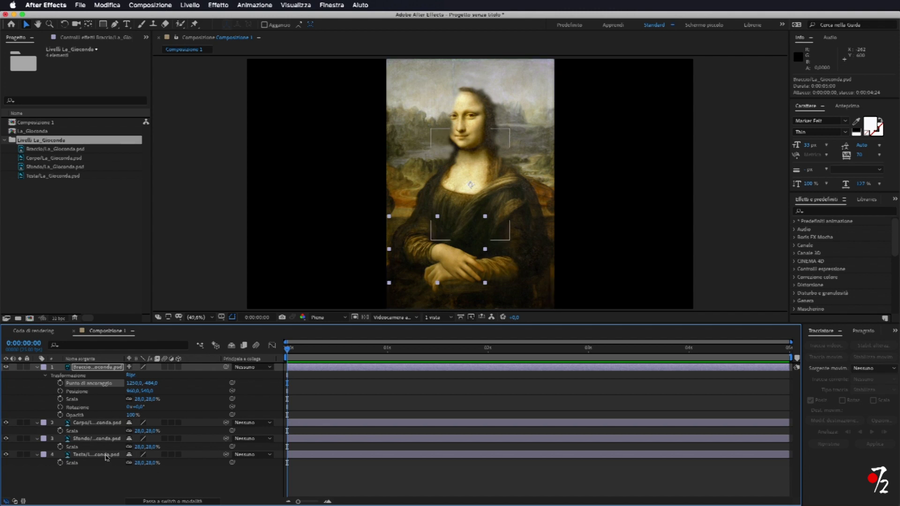
# Move Testa to the top of the stack and set its anchor point to 605, 1268.5.
pyautogui.moveTo(100, 459); pyautogui.dragTo(92, 370)
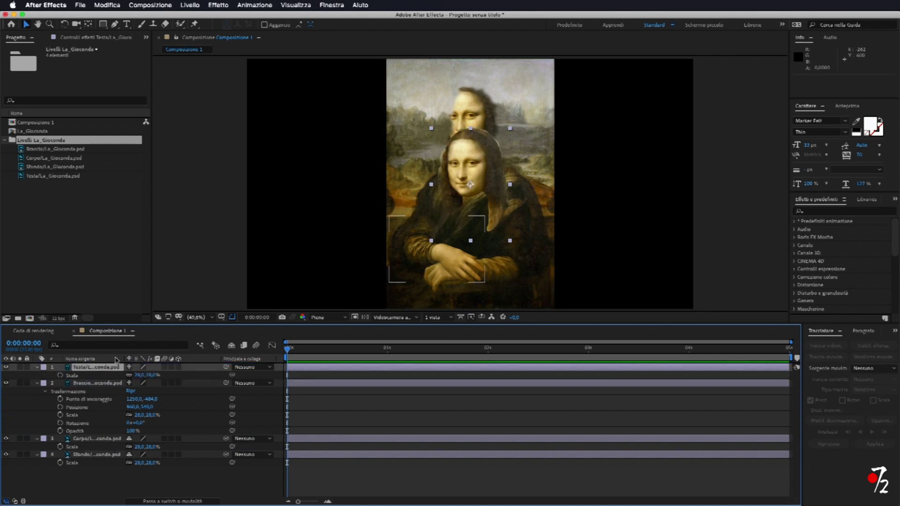
pyautogui.click(37, 368)
pyautogui.click(37, 368)
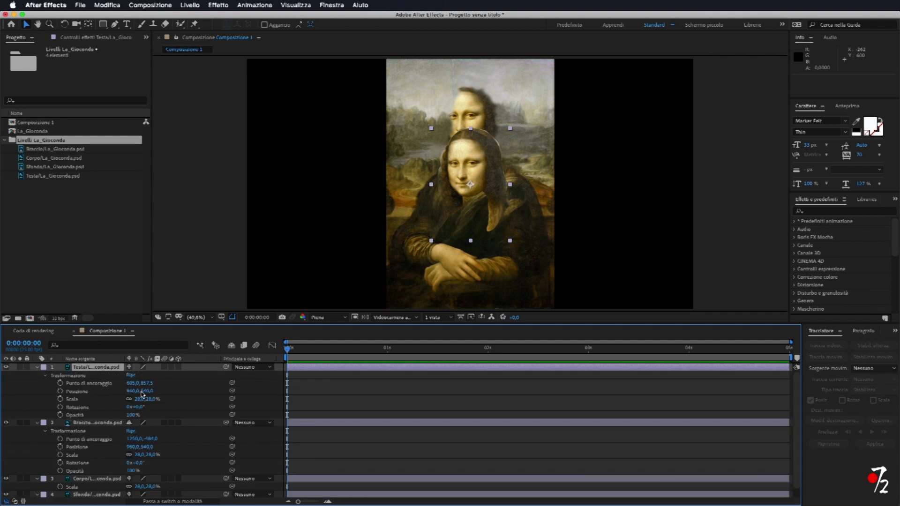
pyautogui.moveTo(148, 383)
pyautogui.mouseDown()
pyautogui.moveTo(263, 391)
pyautogui.moveTo(487, 378)
pyautogui.mouseUp()
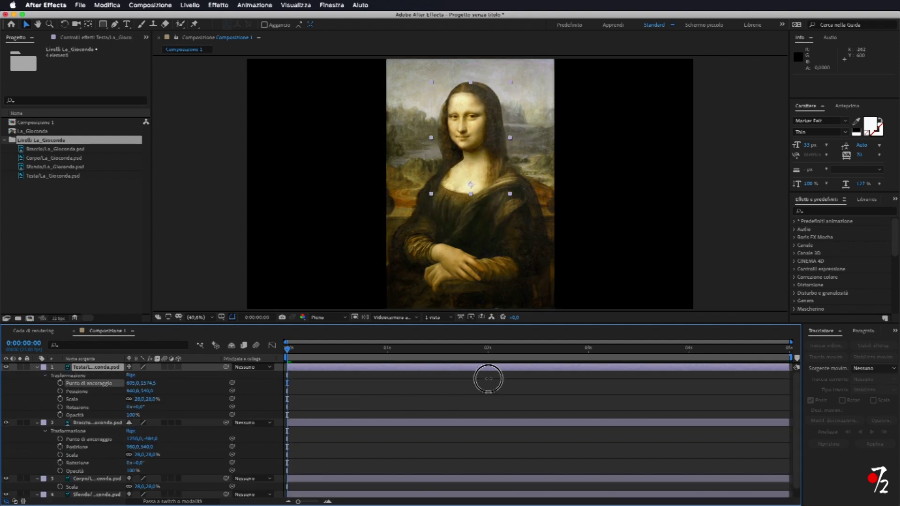
pyautogui.moveTo(487, 378); pyautogui.dragTo(484, 378)
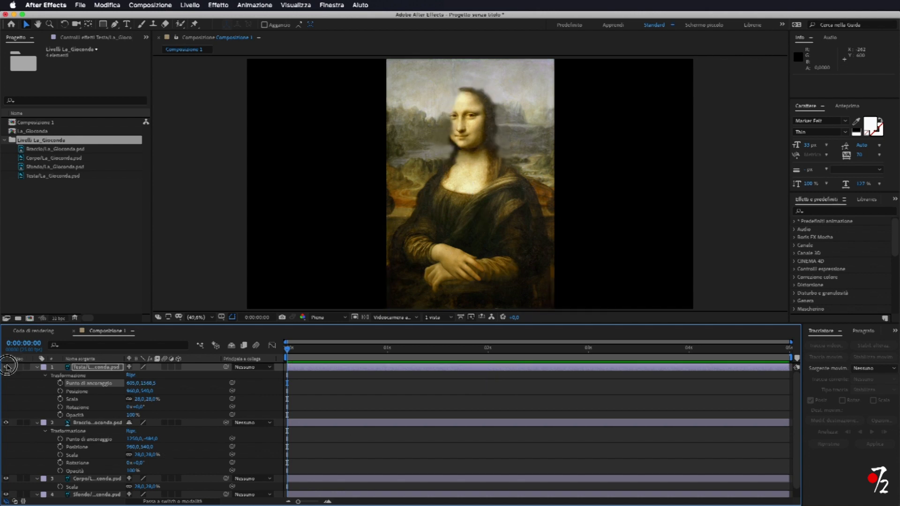
pyautogui.scroll(-1, 13, 483)
# Compare the Sfondo and Corpo layers, then delete the Sfondo background layer.
pyautogui.click(6, 486)
pyautogui.click(6, 485)
pyautogui.click(6, 469)
pyautogui.click(6, 469)
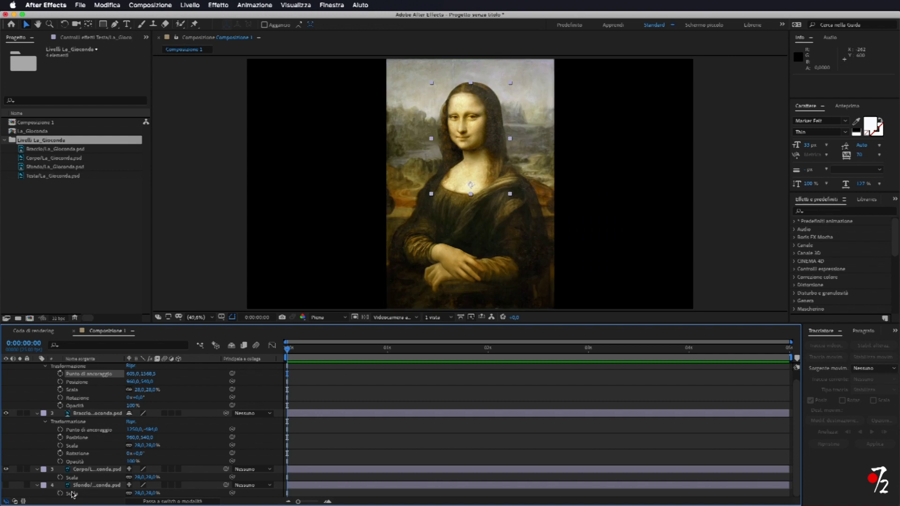
pyautogui.click(91, 486)
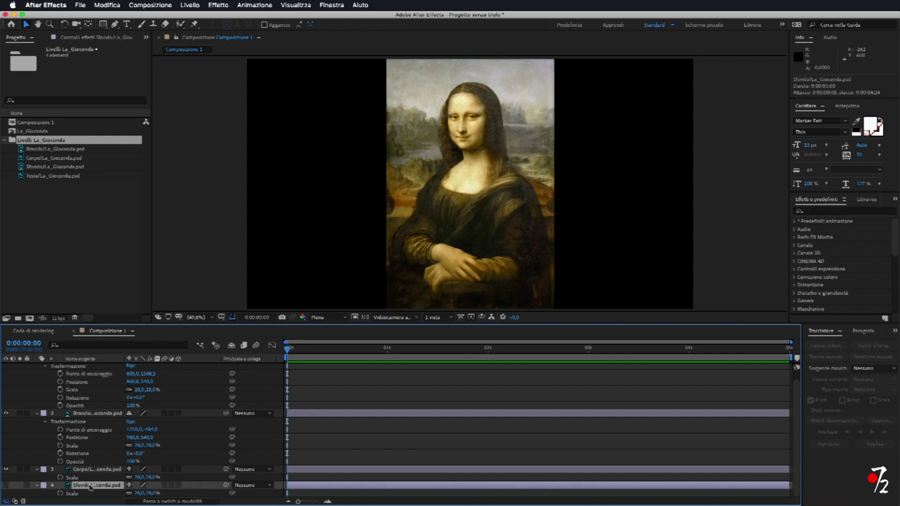
pyautogui.click(6, 485)
pyautogui.press('Delete')
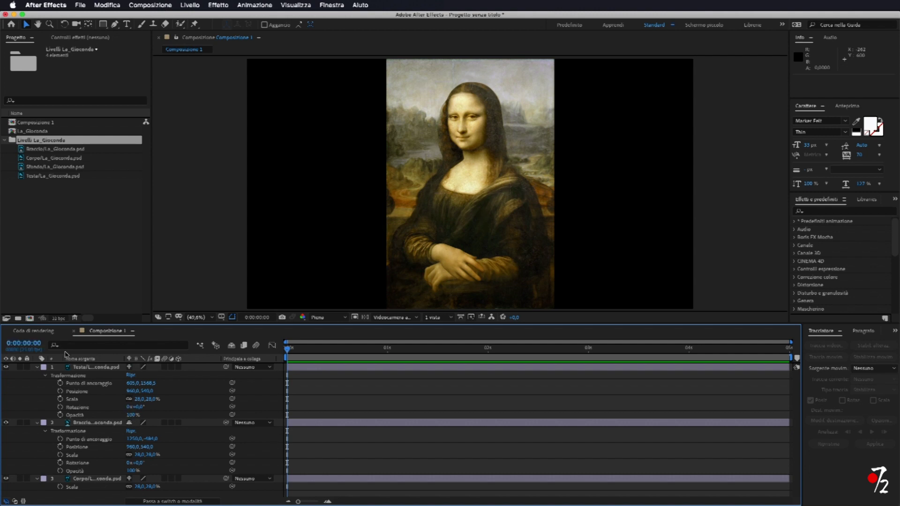
# Toggle the head, arm and body layers to check the composite without the background.
pyautogui.click(6, 367)
pyautogui.click(6, 367)
pyautogui.click(6, 423)
pyautogui.click(6, 422)
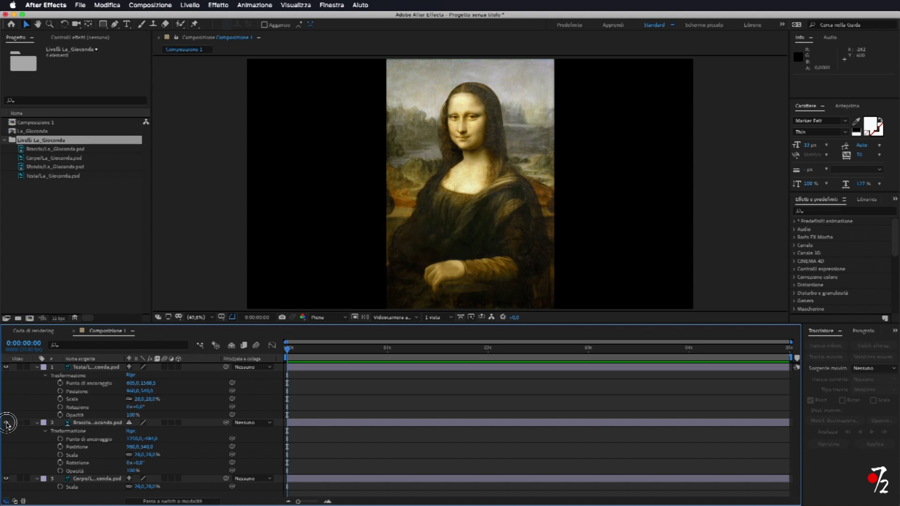
pyautogui.click(6, 479)
pyautogui.click(6, 479)
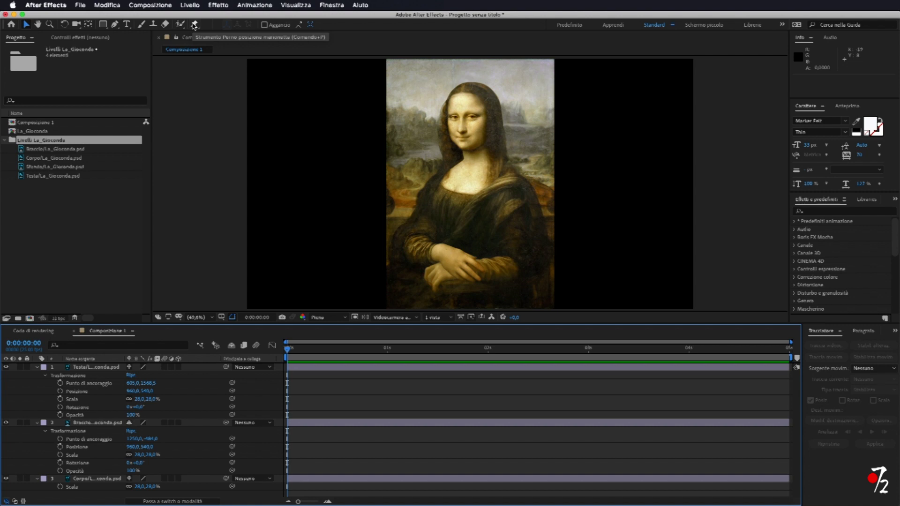
# Place puppet pins on the Testa head at the chin and the crown.
pyautogui.click(194, 25)
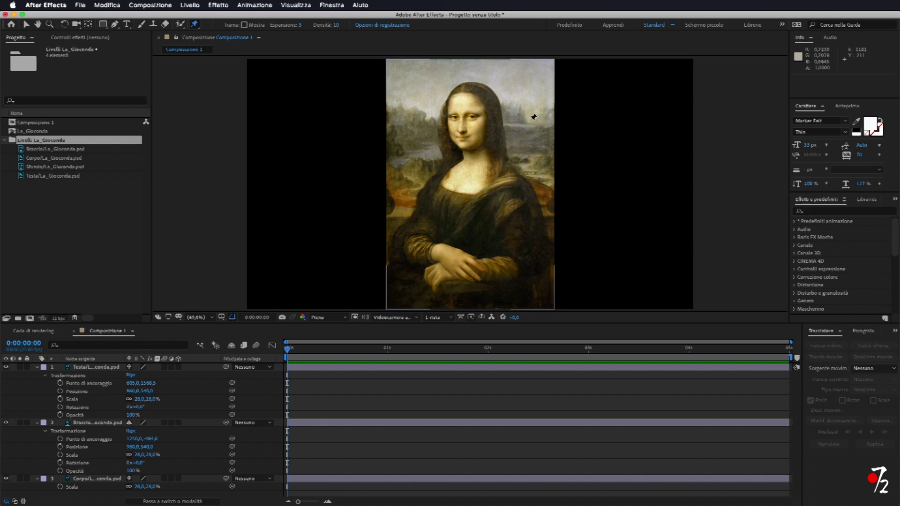
pyautogui.click(466, 147)
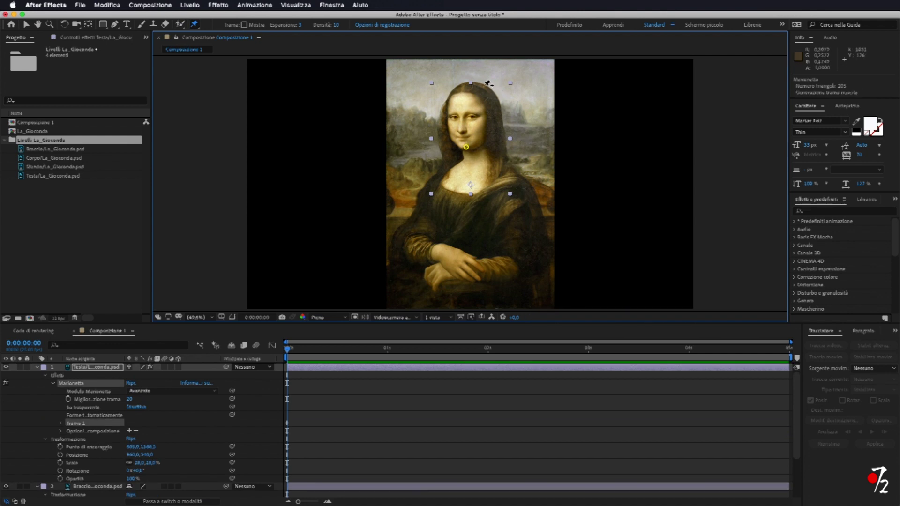
pyautogui.click(465, 88)
# Reveal both puppet pins' Position properties under the Trame 1 mesh in the timeline.
pyautogui.click(37, 368)
pyautogui.click(37, 368)
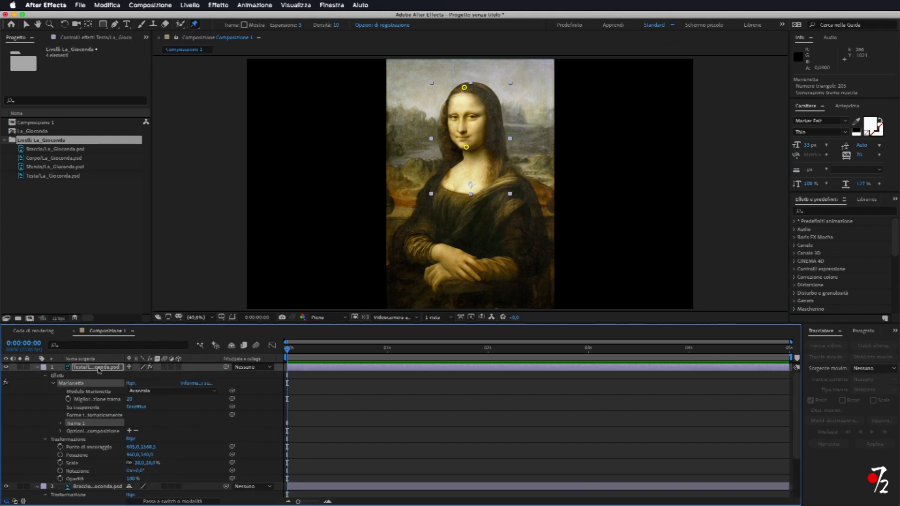
pyautogui.click(60, 423)
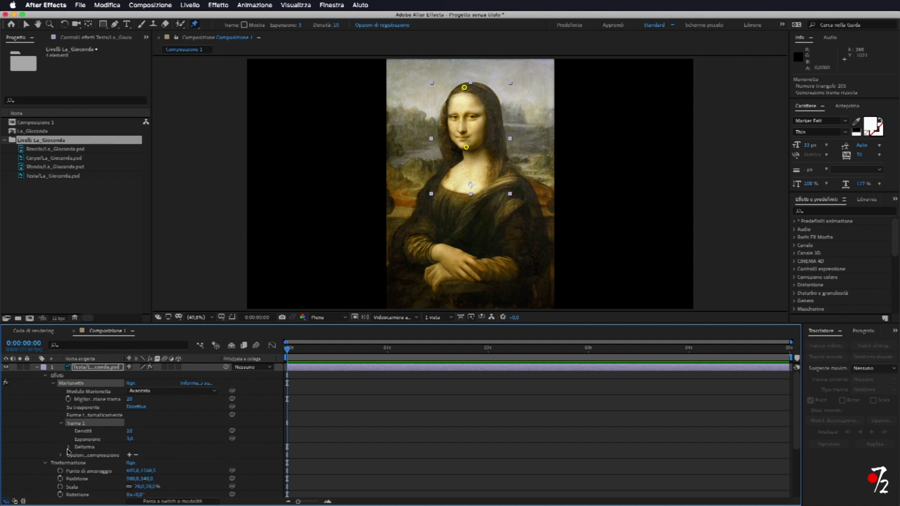
pyautogui.click(69, 448)
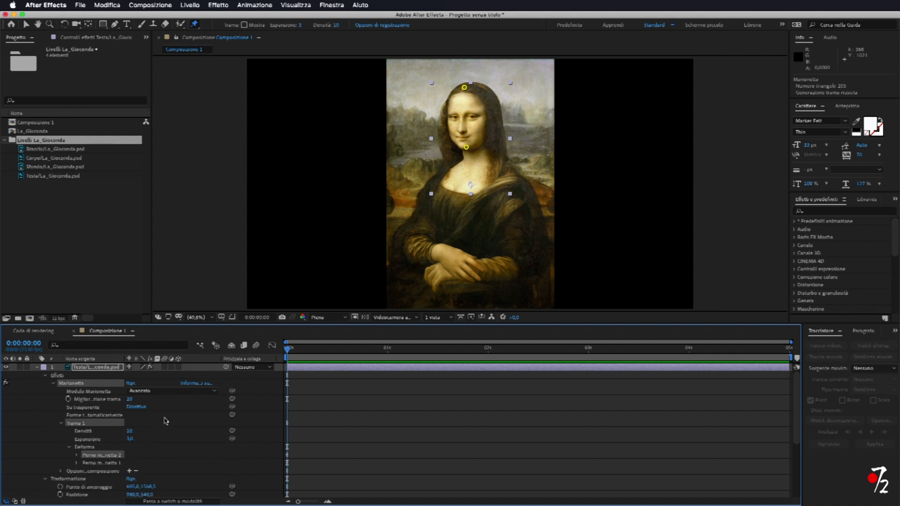
pyautogui.scroll(-2, 165, 421)
pyautogui.click(93, 431)
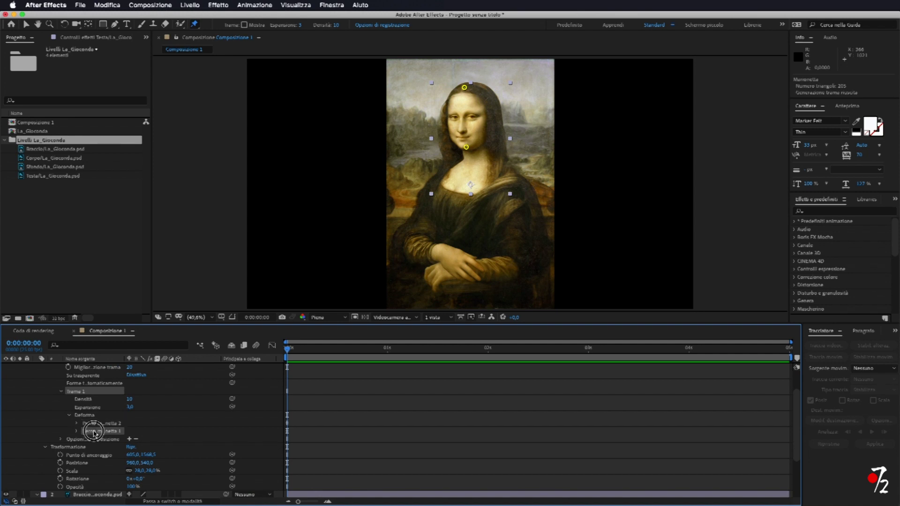
pyautogui.click(99, 425)
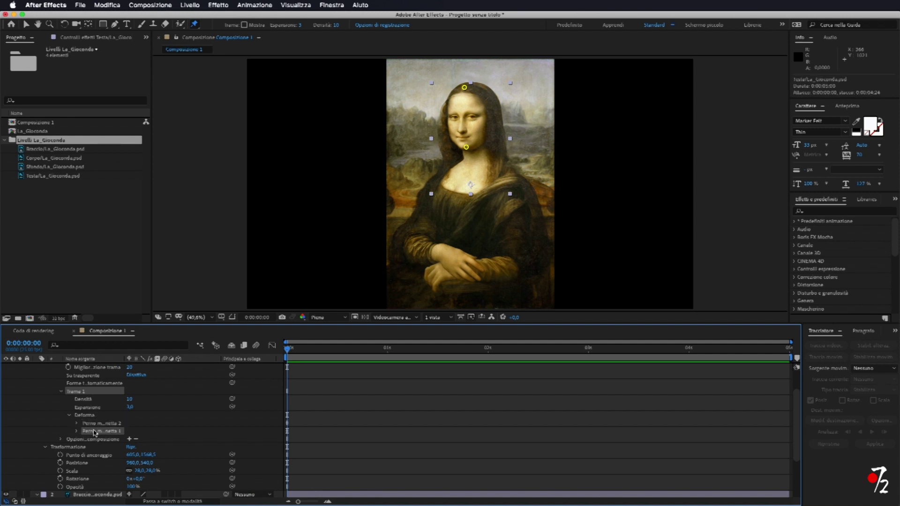
pyautogui.click(77, 424)
pyautogui.click(78, 448)
pyautogui.moveTo(287, 350); pyautogui.dragTo(363, 349)
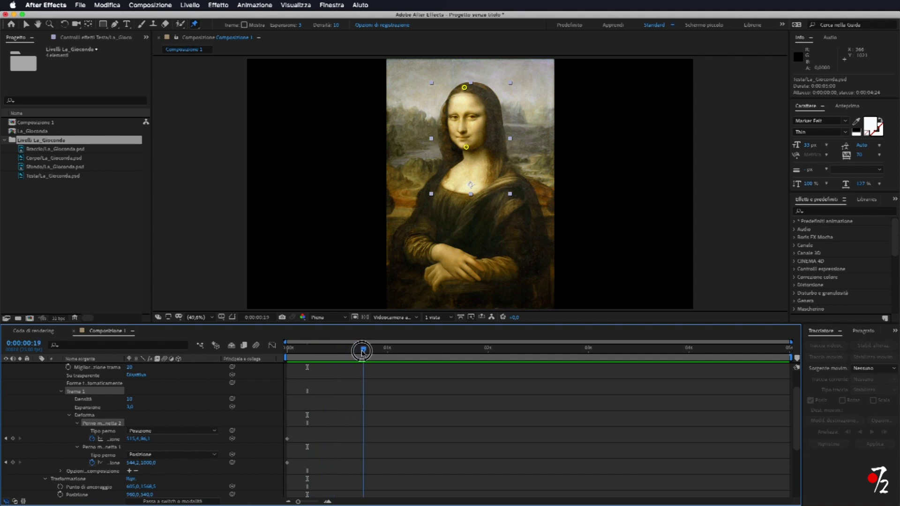
# Try tilting the crown pin, undo it, and delete the stray pin keyframes.
pyautogui.press('v')
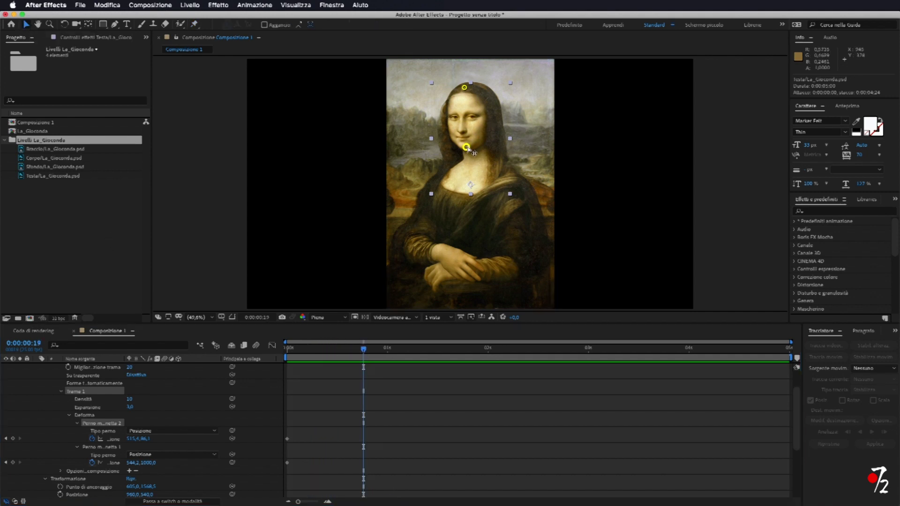
pyautogui.click(464, 87)
pyautogui.moveTo(464, 88)
pyautogui.mouseDown()
pyautogui.moveTo(474, 89)
pyautogui.moveTo(453, 86)
pyautogui.moveTo(471, 90)
pyautogui.mouseUp()
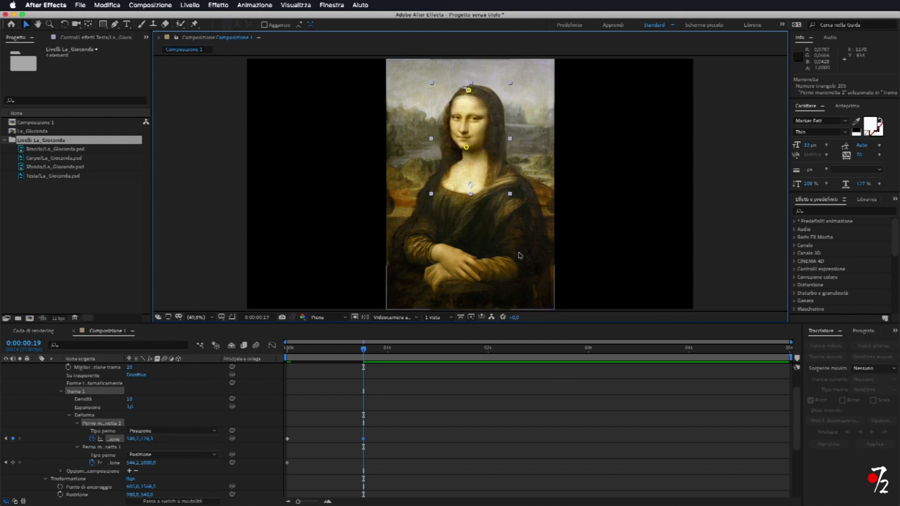
pyautogui.press('super+z')
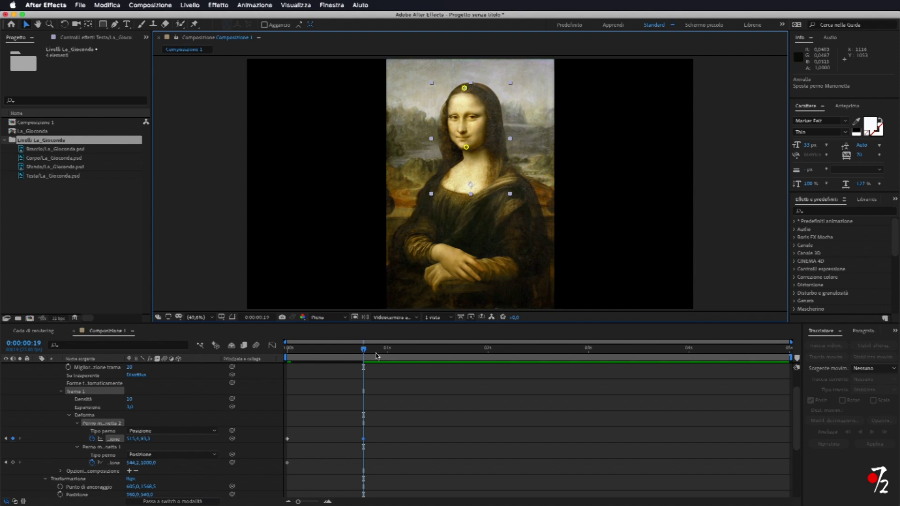
pyautogui.moveTo(391, 423); pyautogui.dragTo(343, 454)
pyautogui.press('Delete')
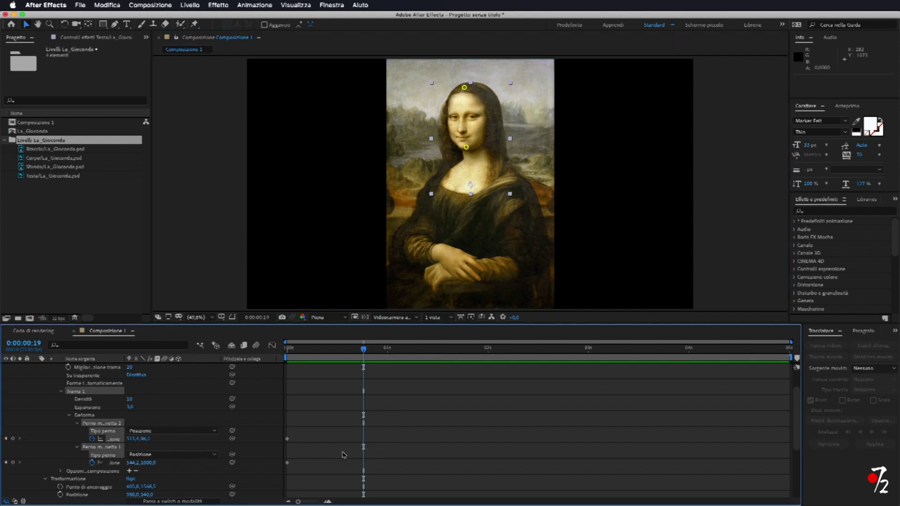
# Move both pin Position keyframes to 0:00:02:00 and check the poses around it.
pyautogui.moveTo(363, 351)
pyautogui.mouseDown()
pyautogui.moveTo(342, 358)
pyautogui.moveTo(483, 367)
pyautogui.moveTo(387, 373)
pyautogui.mouseUp()
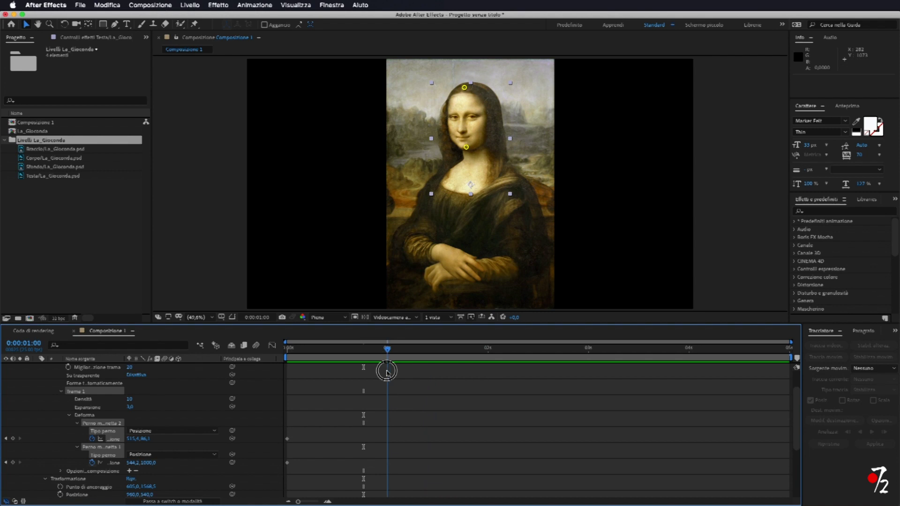
pyautogui.moveTo(322, 419)
pyautogui.mouseDown()
pyautogui.moveTo(283, 476)
pyautogui.moveTo(284, 460)
pyautogui.mouseUp()
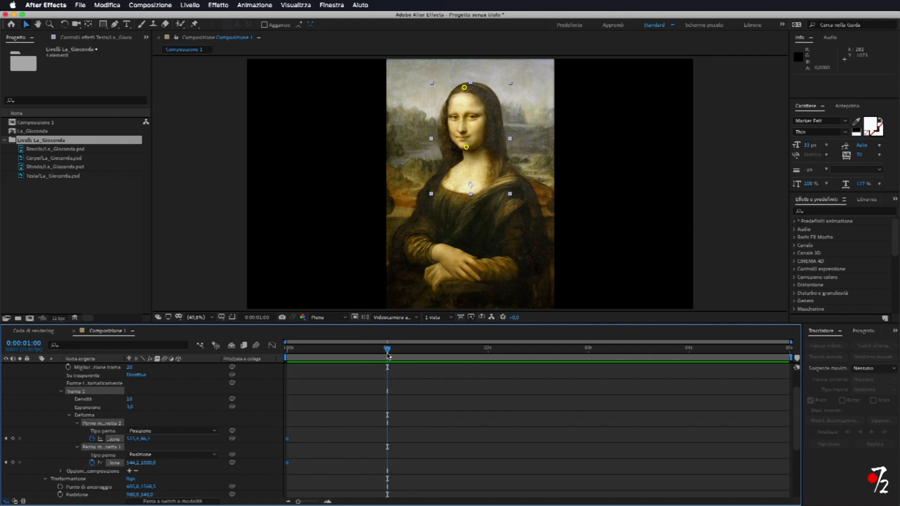
pyautogui.moveTo(389, 352); pyautogui.dragTo(489, 366)
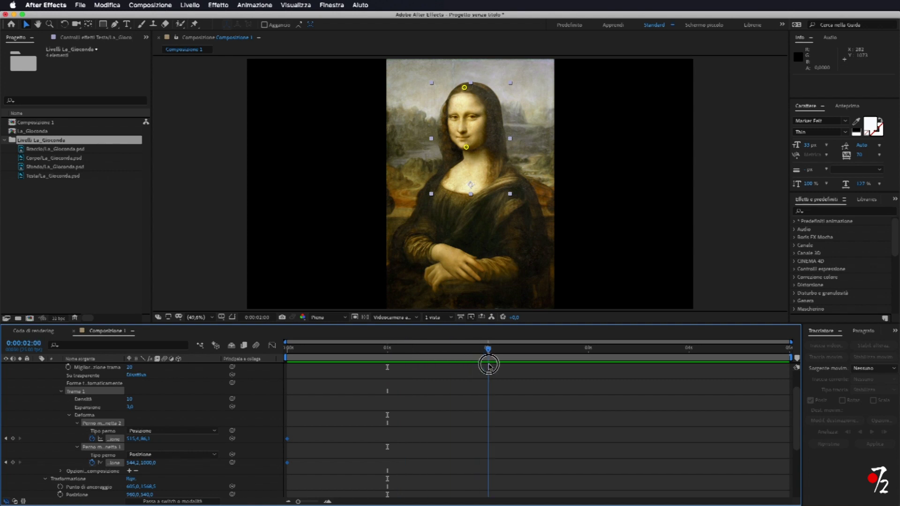
pyautogui.moveTo(287, 465); pyautogui.dragTo(491, 469)
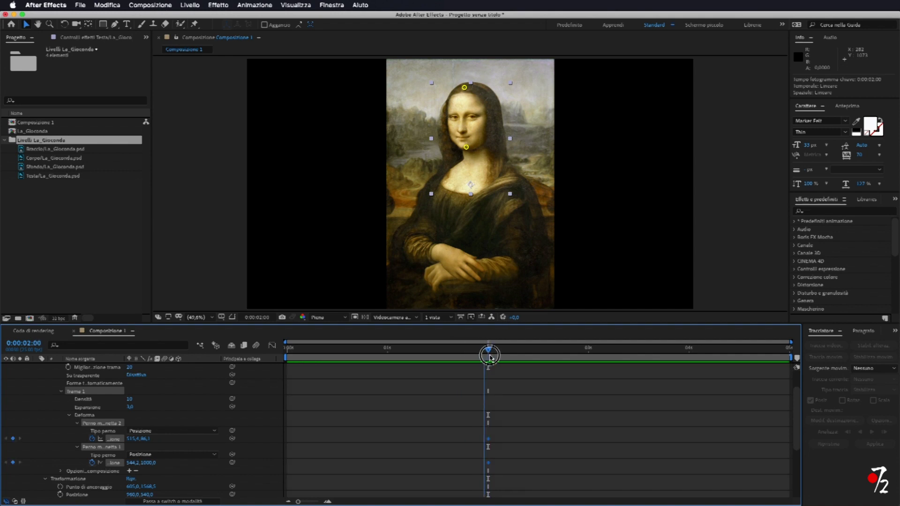
pyautogui.moveTo(490, 349); pyautogui.dragTo(261, 369)
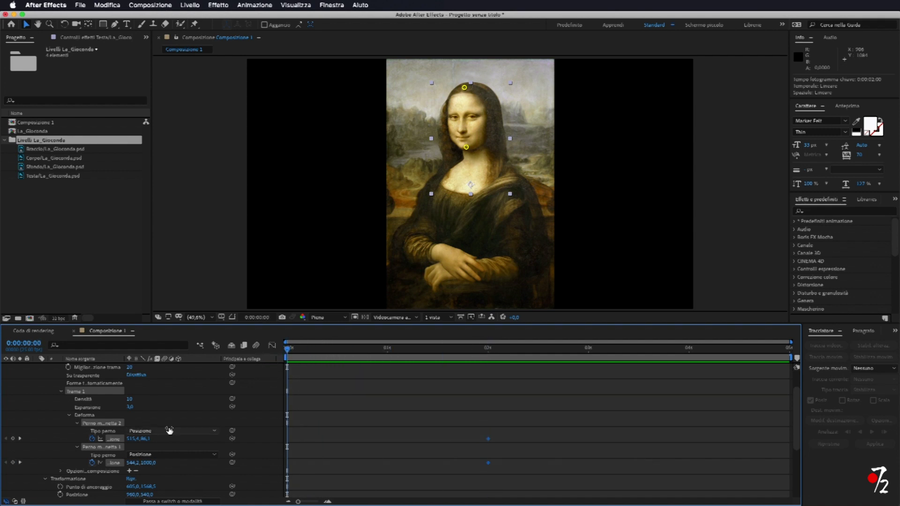
# Offset Puppet Pin 2's starting Position so the head sways toward its 2-second pose.
pyautogui.moveTo(132, 442); pyautogui.dragTo(154, 443)
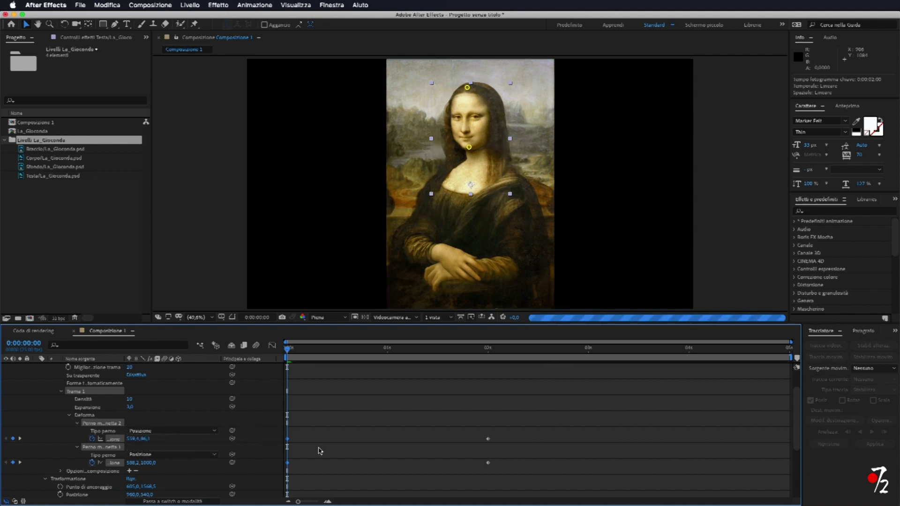
pyautogui.hotkey('ctrl', 'z')
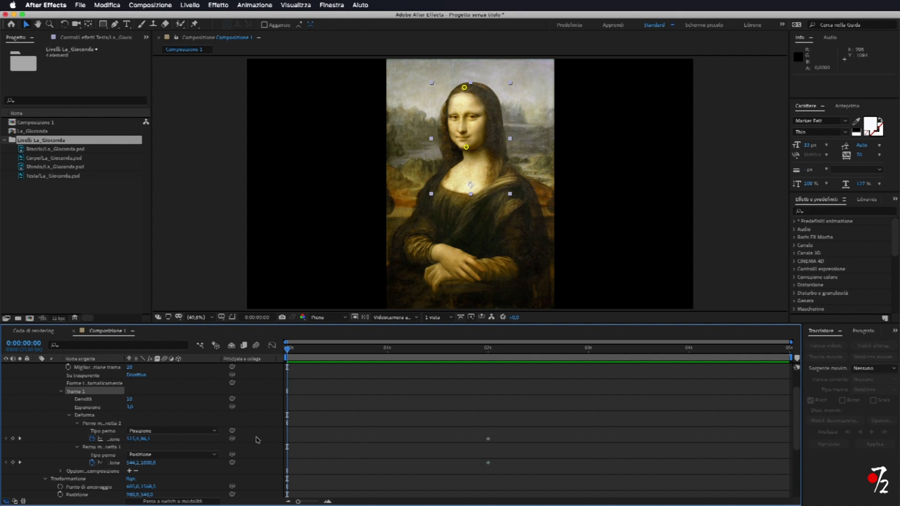
pyautogui.moveTo(132, 443); pyautogui.dragTo(103, 444)
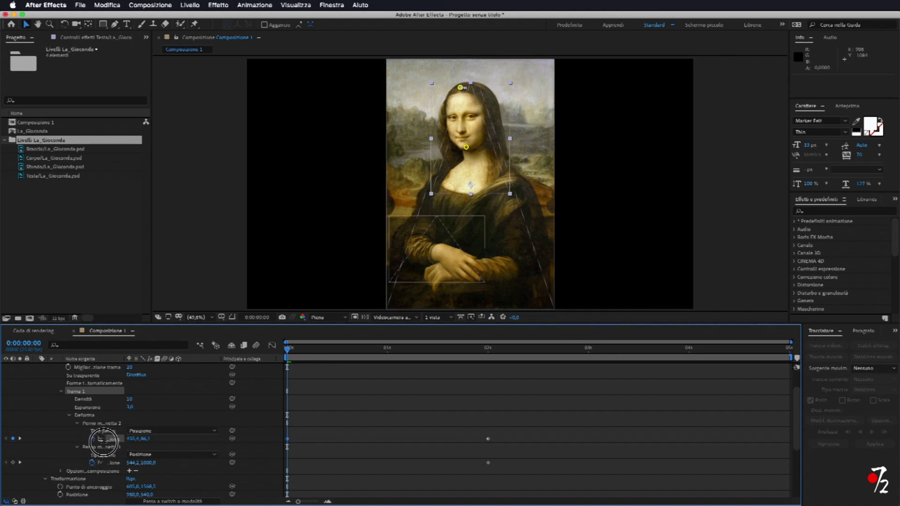
pyautogui.moveTo(103, 442); pyautogui.dragTo(100, 443)
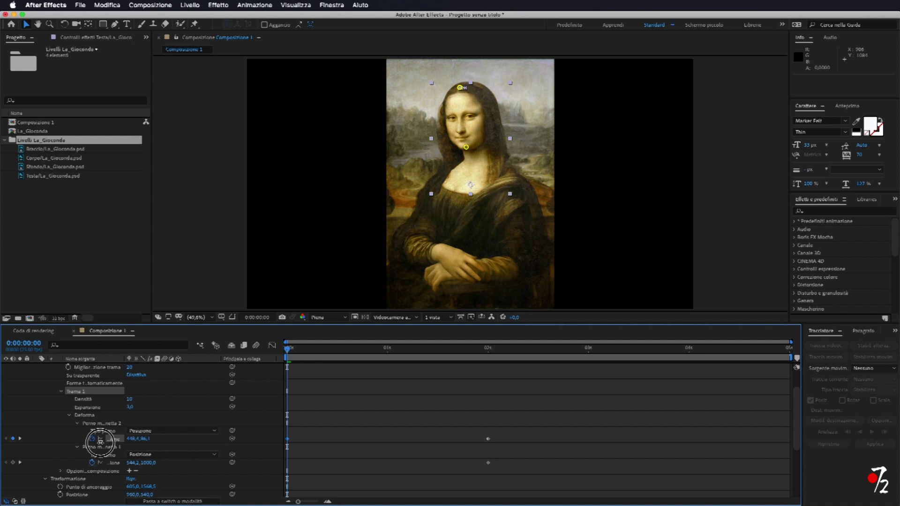
pyautogui.moveTo(100, 443); pyautogui.dragTo(103, 443)
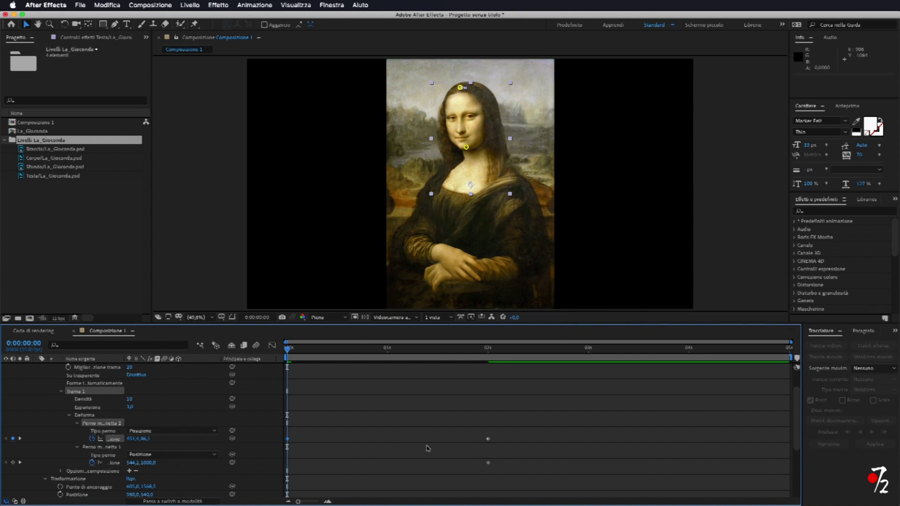
# Preview the head animation, then bring the playhead back to 0:00.
pyautogui.press('space')
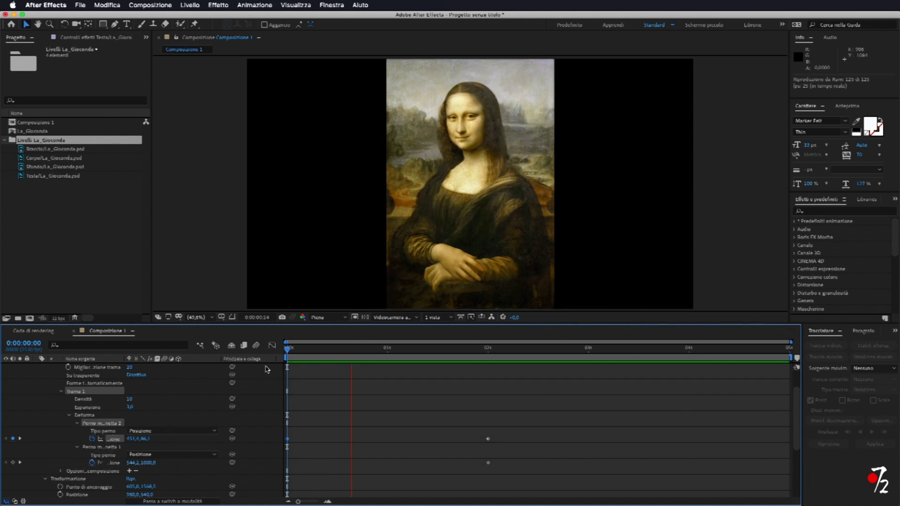
pyautogui.press('space')
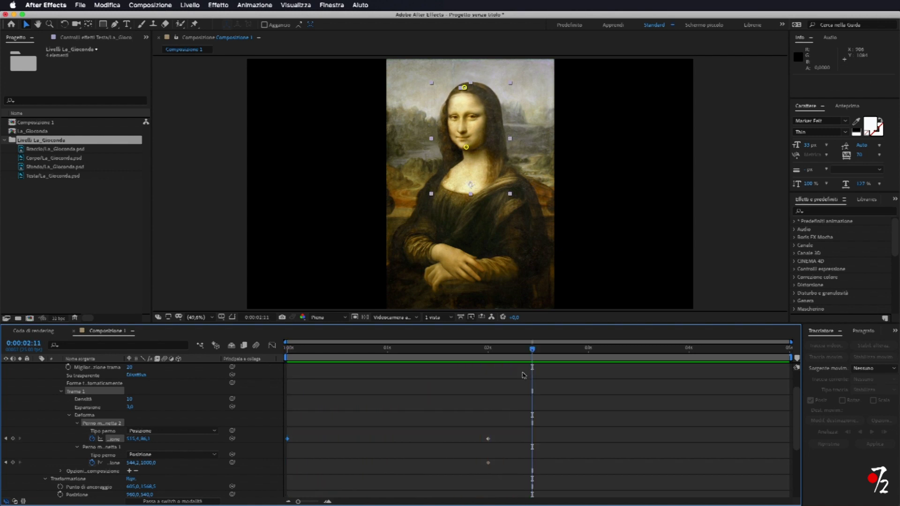
pyautogui.moveTo(533, 350); pyautogui.dragTo(475, 372)
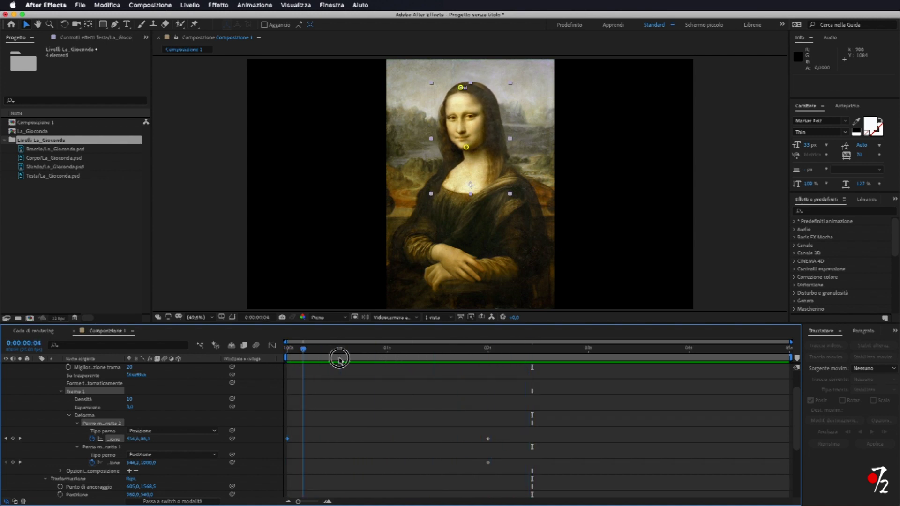
pyautogui.moveTo(475, 372); pyautogui.dragTo(266, 388)
pyautogui.scroll(-3, 433, 389)
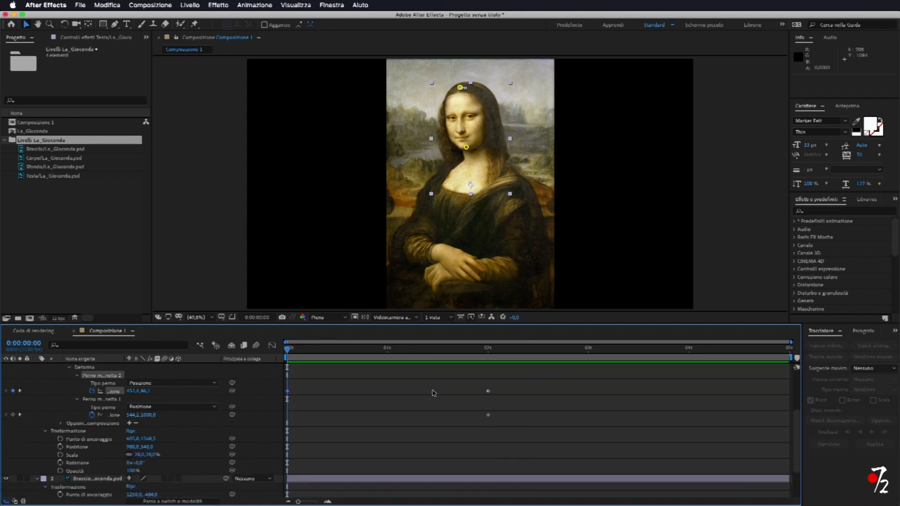
pyautogui.scroll(-3, 432, 377)
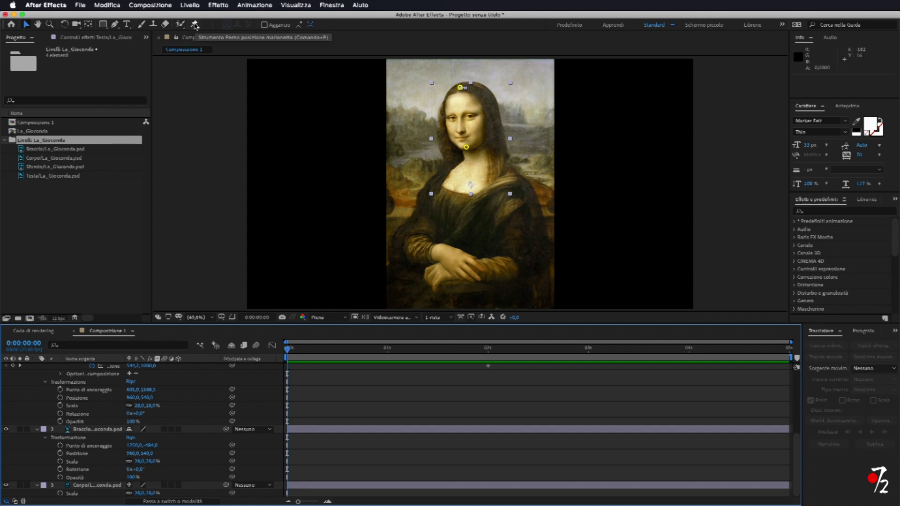
# Place four puppet pins on the Braccio layer: upper arm, left arm, hand and right hand.
pyautogui.click(196, 25)
pyautogui.click(104, 429)
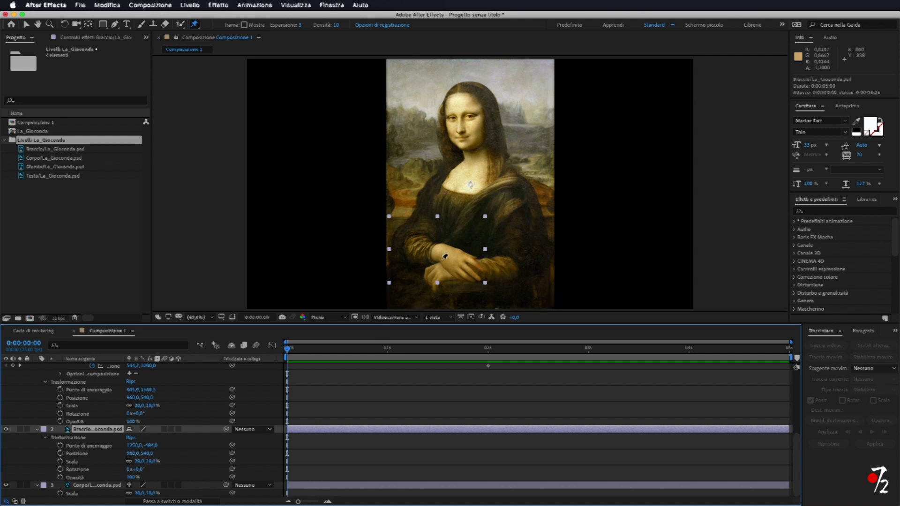
pyautogui.click(425, 217)
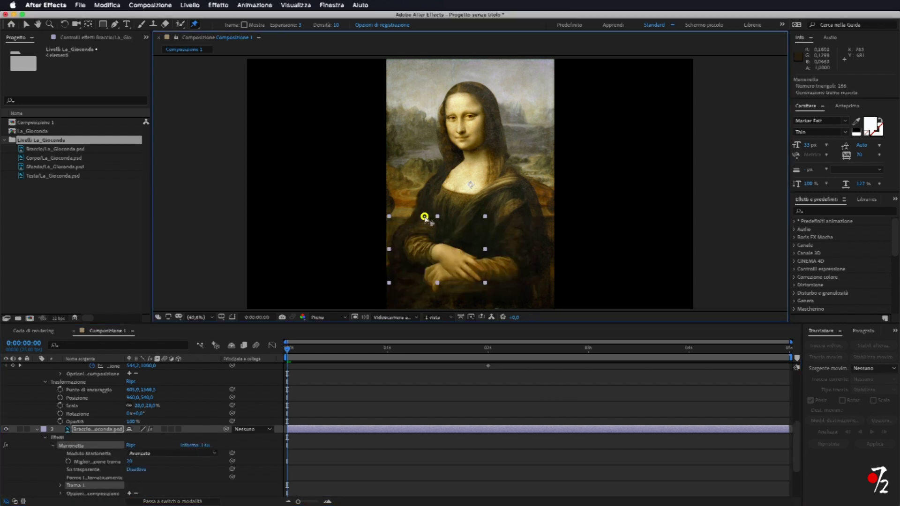
pyautogui.click(410, 246)
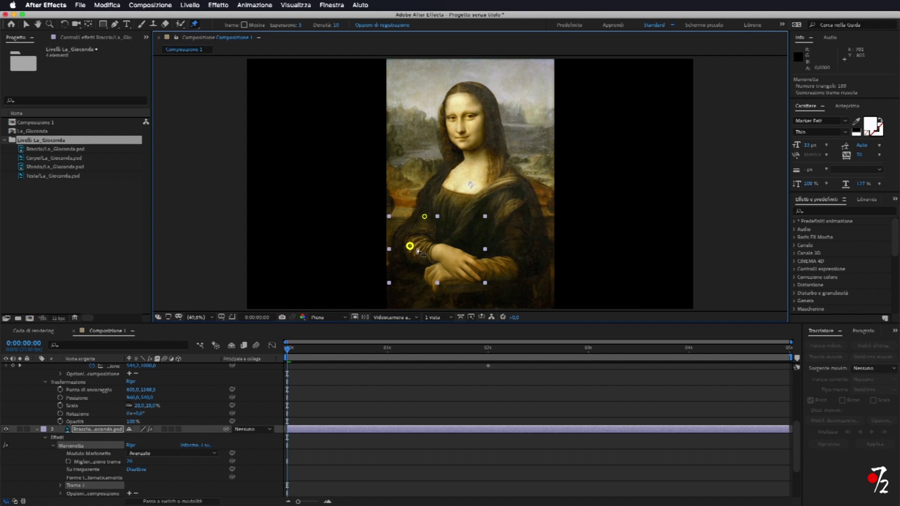
pyautogui.click(446, 254)
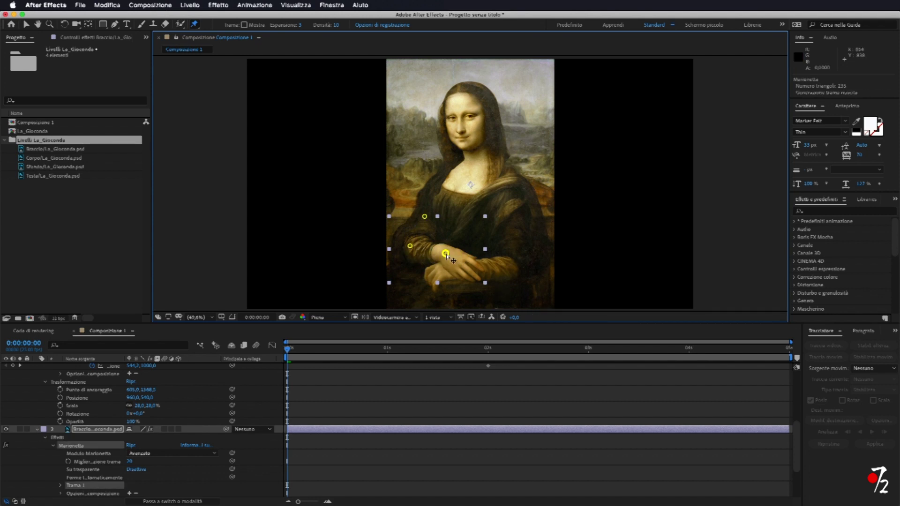
pyautogui.click(478, 279)
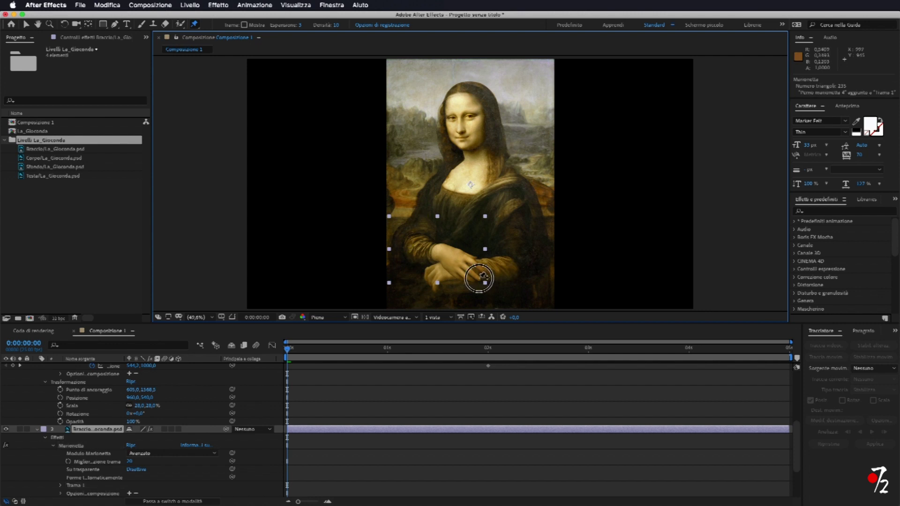
# Expand Mesh > Deform to list the four arm pins and their position properties.
pyautogui.scroll(-3, 182, 400)
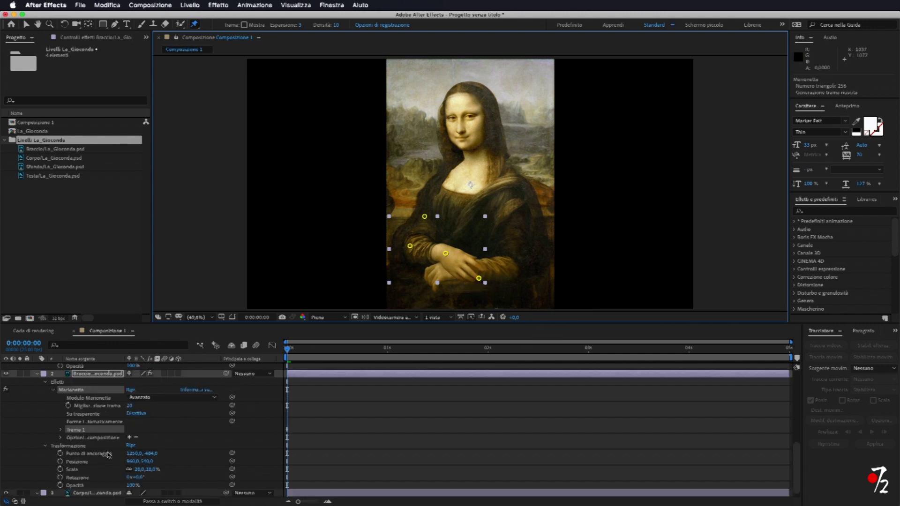
pyautogui.click(61, 431)
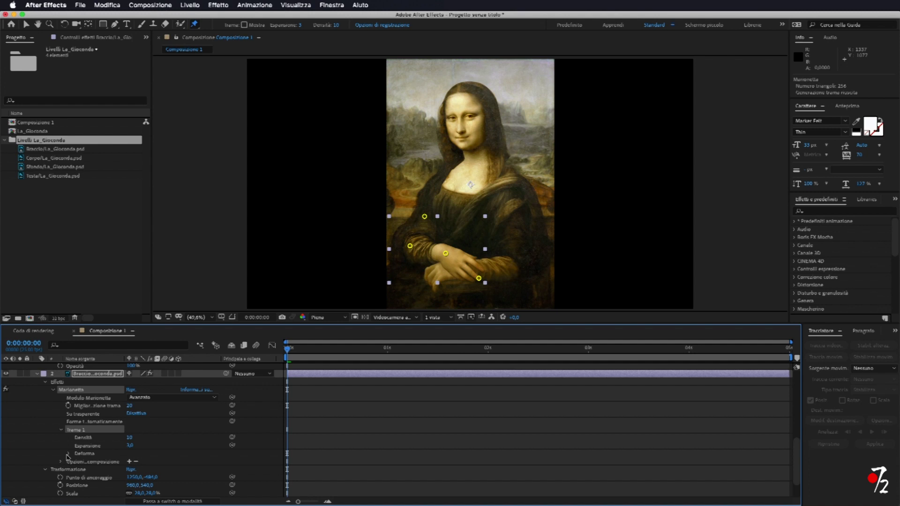
pyautogui.click(68, 454)
pyautogui.scroll(-2, 187, 437)
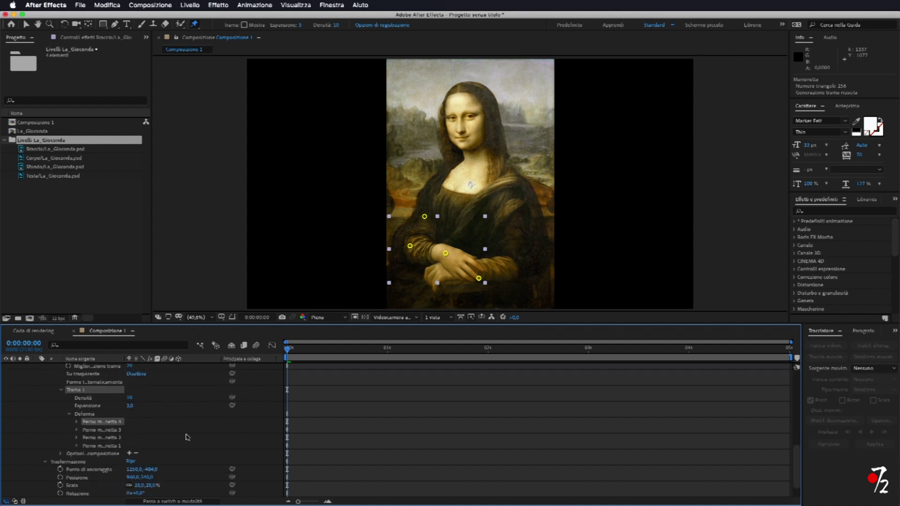
pyautogui.click(108, 430)
pyautogui.click(106, 446)
pyautogui.click(78, 422)
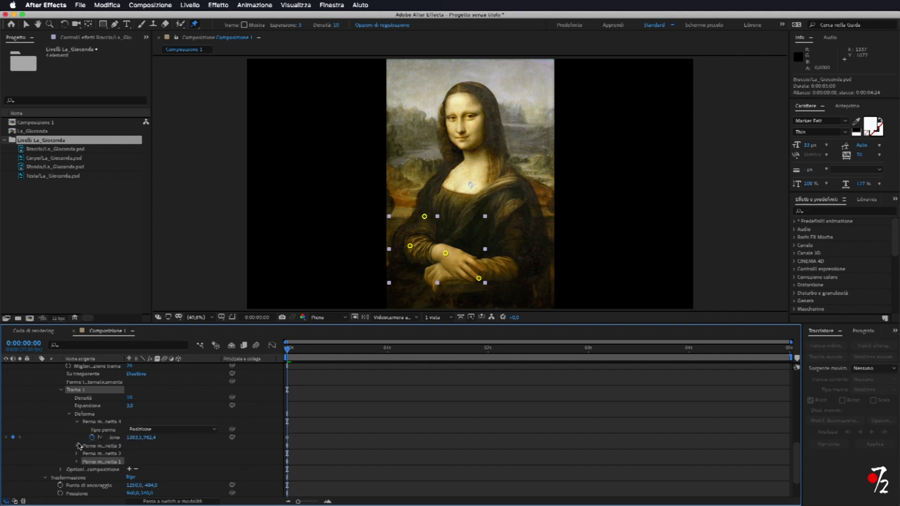
pyautogui.click(77, 446)
pyautogui.click(77, 470)
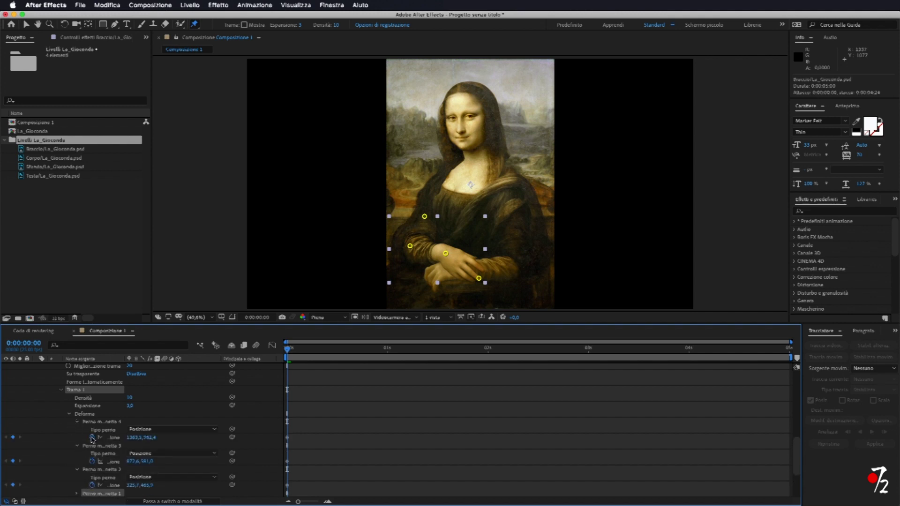
pyautogui.scroll(-2, 90, 437)
pyautogui.click(76, 469)
pyautogui.scroll(-3, 328, 408)
# Move the arm pins' keyframes to 4 seconds, then return the current time to 1 second.
pyautogui.moveTo(289, 350); pyautogui.dragTo(689, 386)
pyautogui.moveTo(333, 378)
pyautogui.mouseDown()
pyautogui.moveTo(278, 471)
pyautogui.moveTo(607, 455)
pyautogui.moveTo(691, 460)
pyautogui.mouseUp()
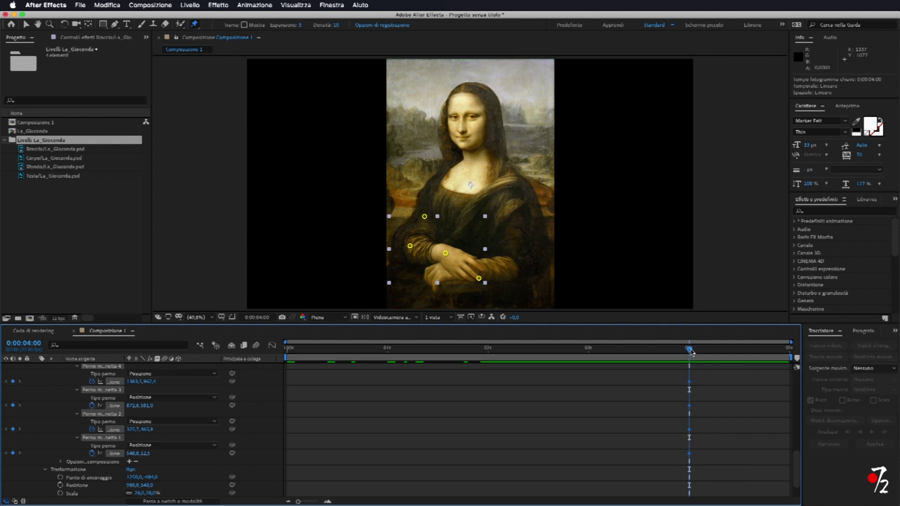
pyautogui.moveTo(690, 349); pyautogui.dragTo(390, 368)
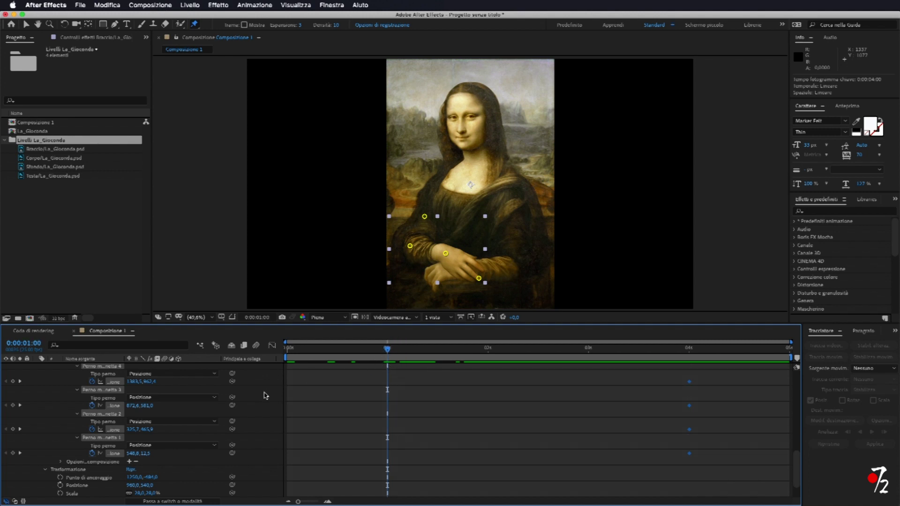
# At 1 second, nudge hand pins 4 and 3 slightly downward, undoing a first attempt.
pyautogui.click(333, 423)
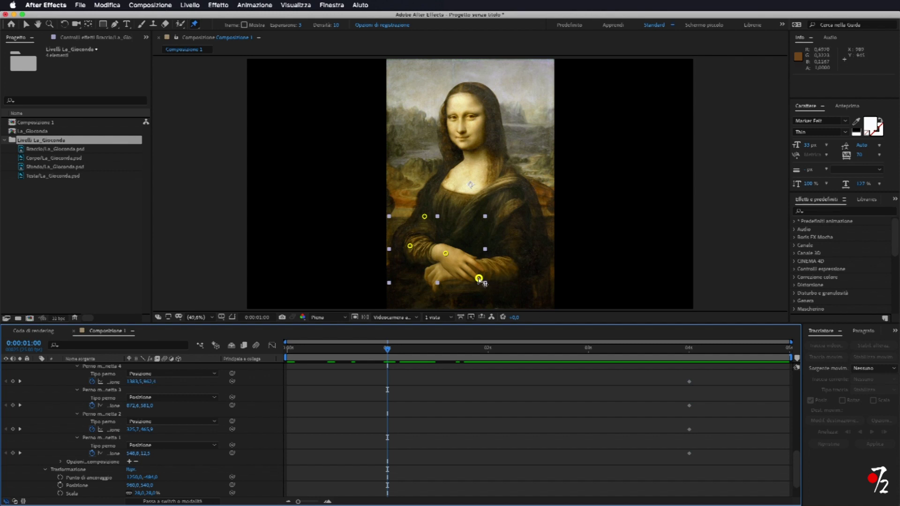
pyautogui.moveTo(479, 279); pyautogui.dragTo(485, 272)
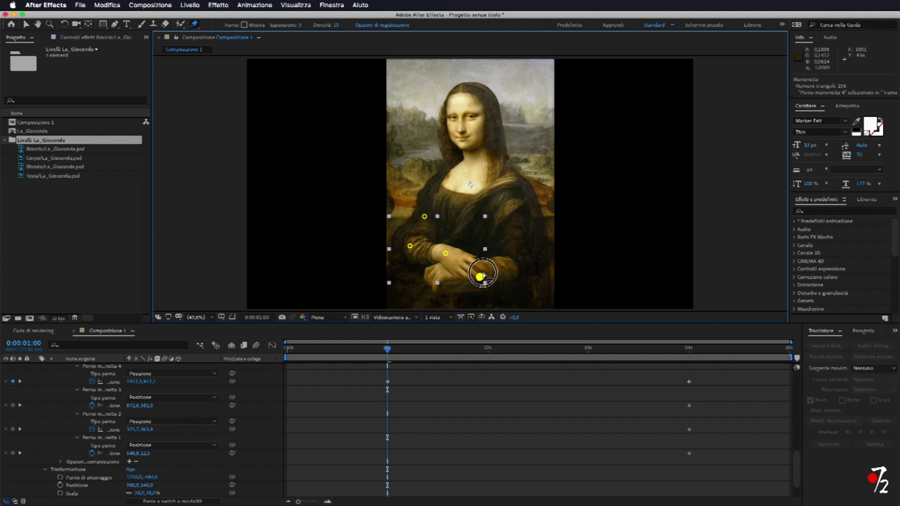
pyautogui.moveTo(446, 254); pyautogui.dragTo(410, 248)
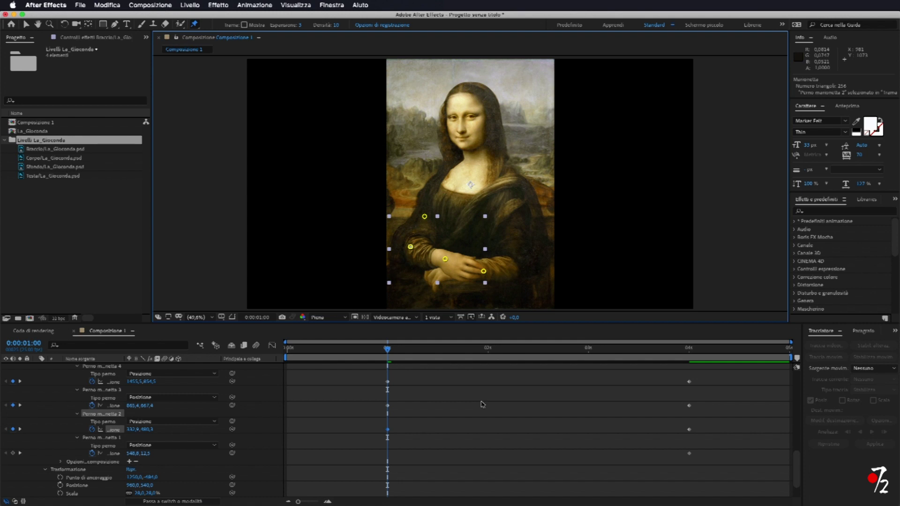
pyautogui.press('super+z')
pyautogui.press('super+z')
pyautogui.press('super+z')
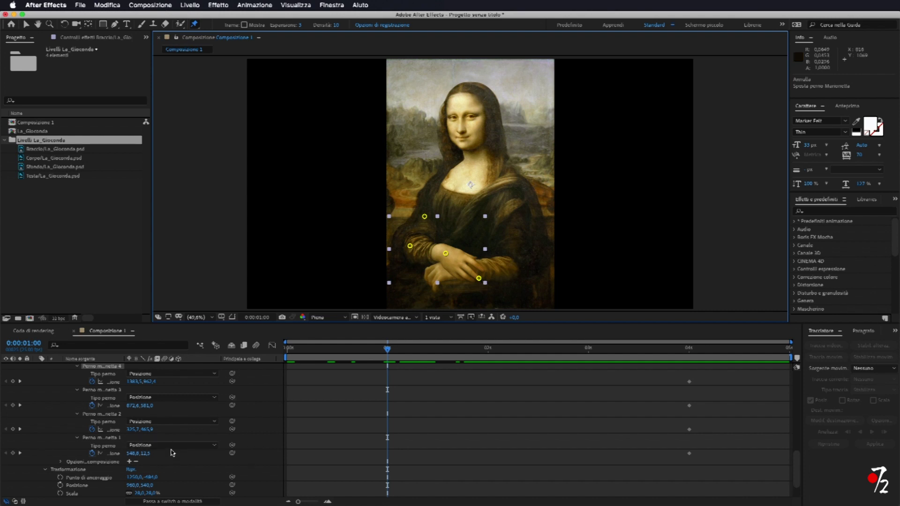
pyautogui.moveTo(480, 280); pyautogui.dragTo(480, 283)
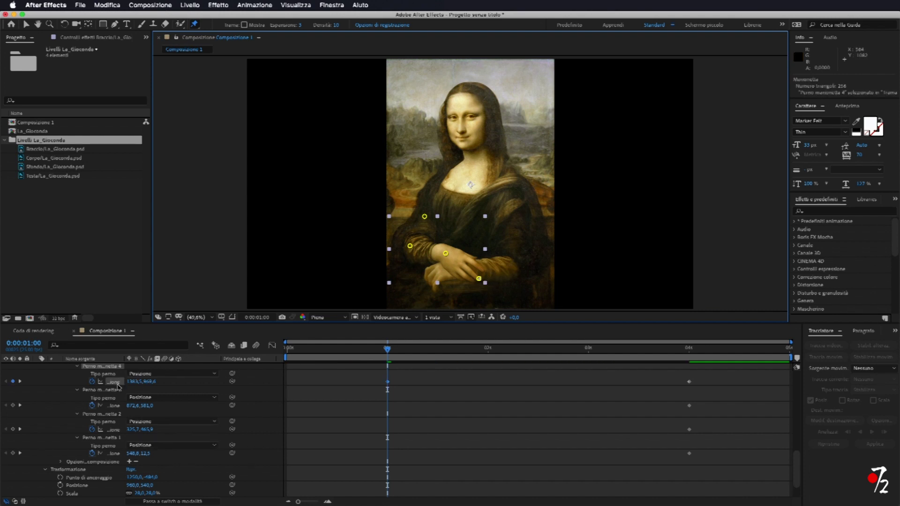
pyautogui.moveTo(479, 280); pyautogui.dragTo(480, 282)
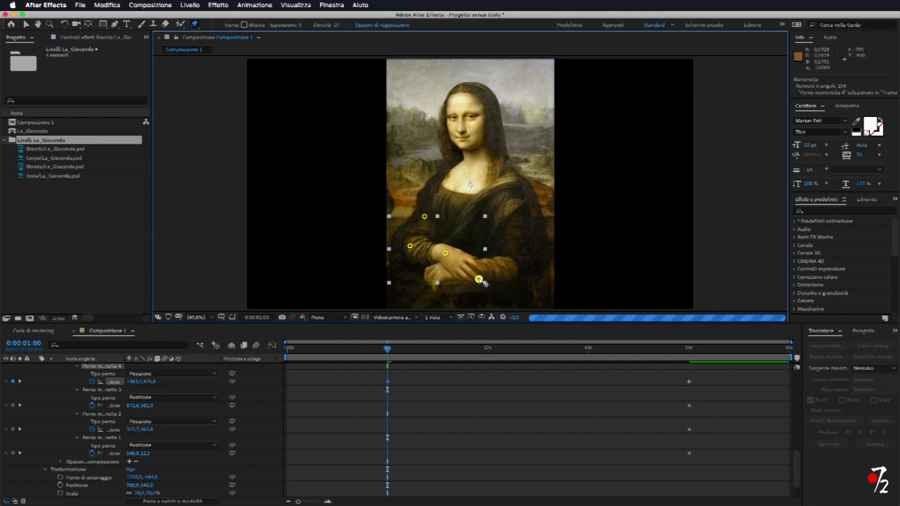
pyautogui.moveTo(445, 254); pyautogui.dragTo(445, 254)
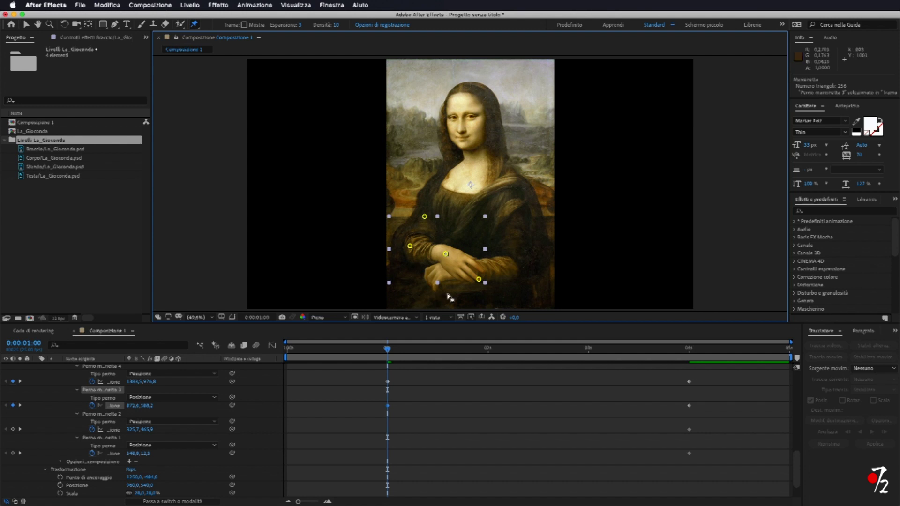
pyautogui.moveTo(479, 279); pyautogui.dragTo(479, 280)
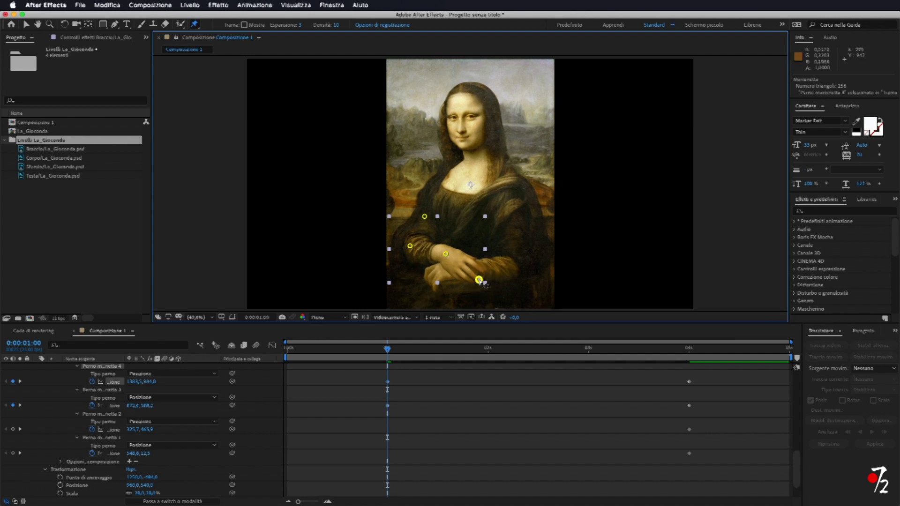
# Make pin 4 a Rigidità stiffness pin, then test and undo a nudge of the hand pin.
pyautogui.click(184, 376)
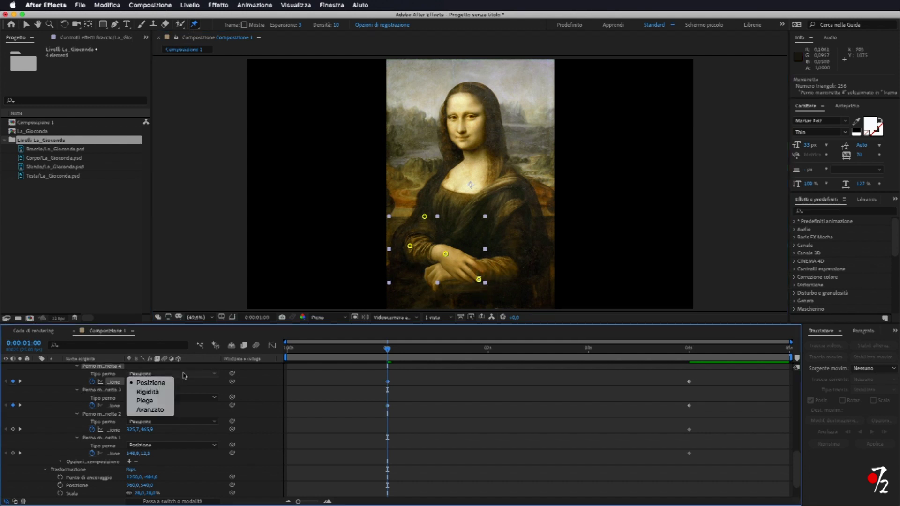
pyautogui.click(163, 393)
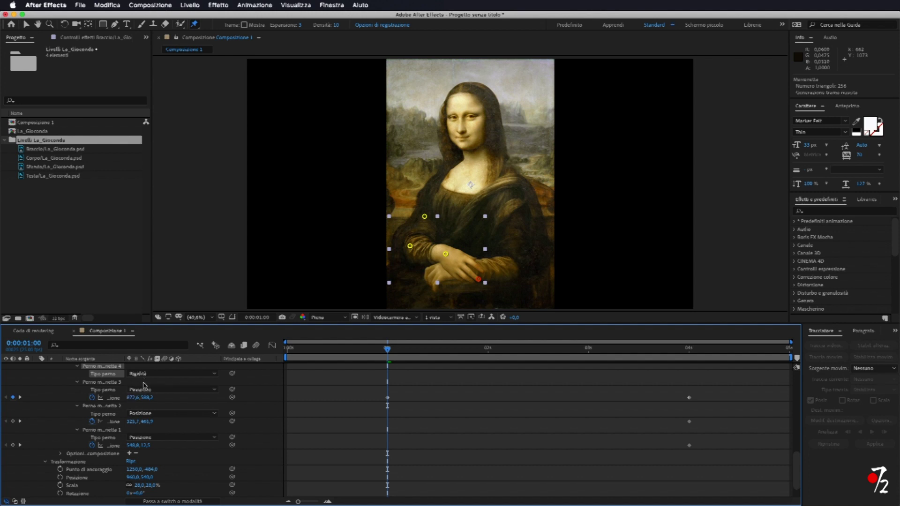
pyautogui.moveTo(446, 256); pyautogui.dragTo(448, 253)
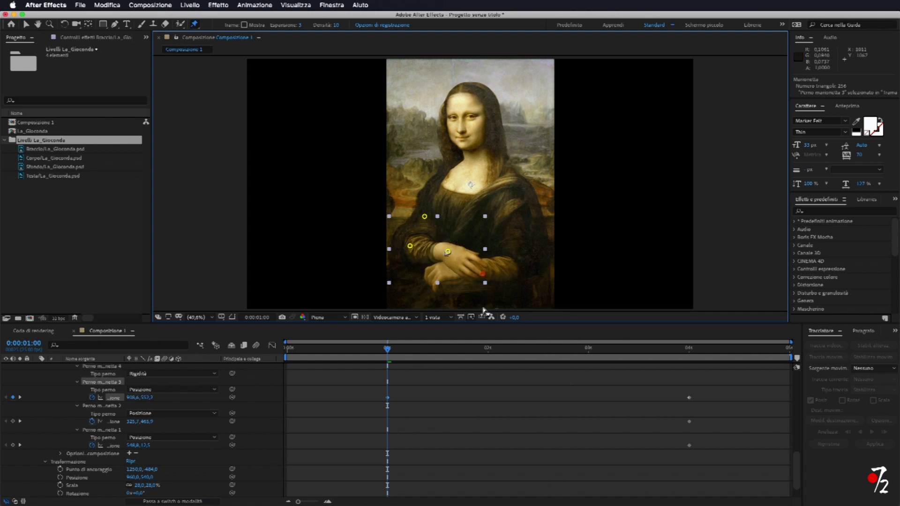
pyautogui.hotkey('ctrl', 'z')
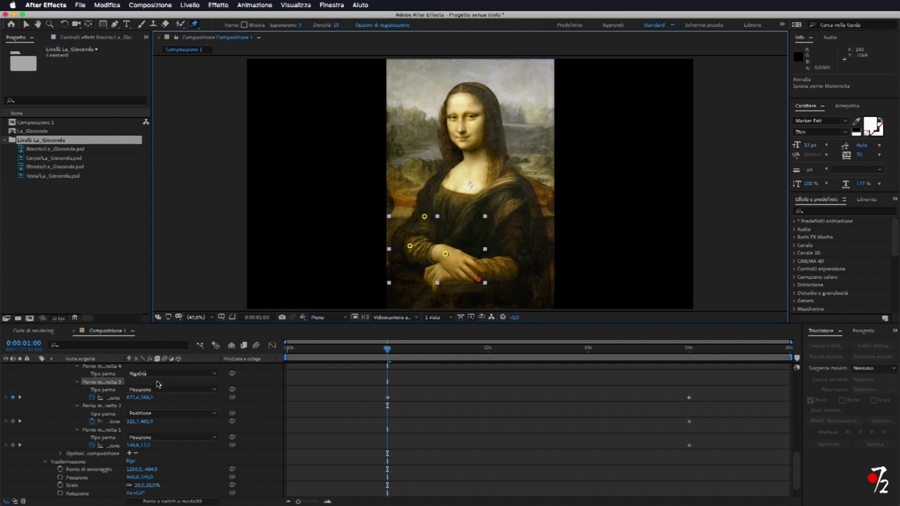
pyautogui.press('Up')
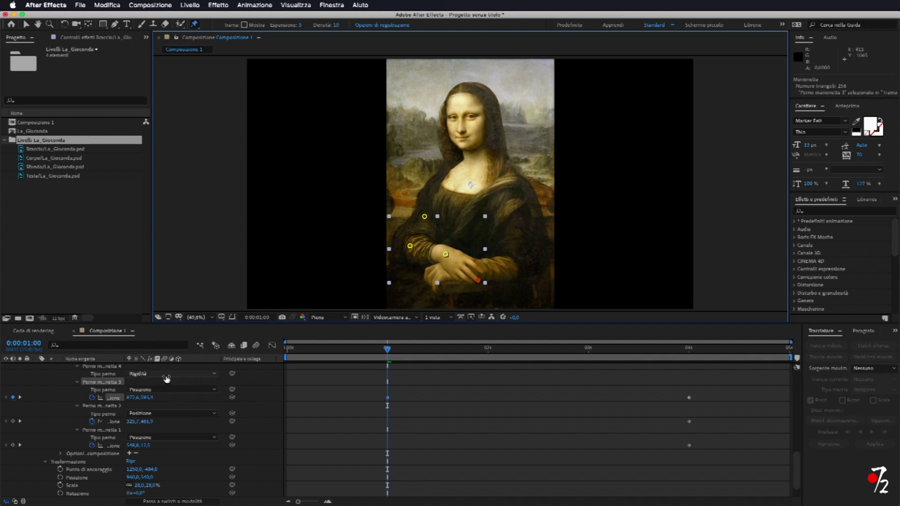
# Try the hand pin as a Piega pin with a scale change, then undo it.
pyautogui.click(162, 391)
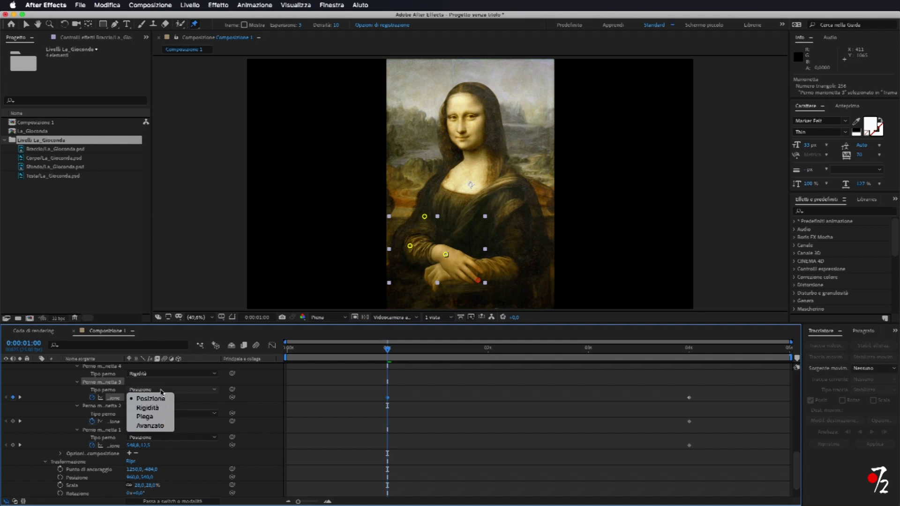
pyautogui.click(156, 418)
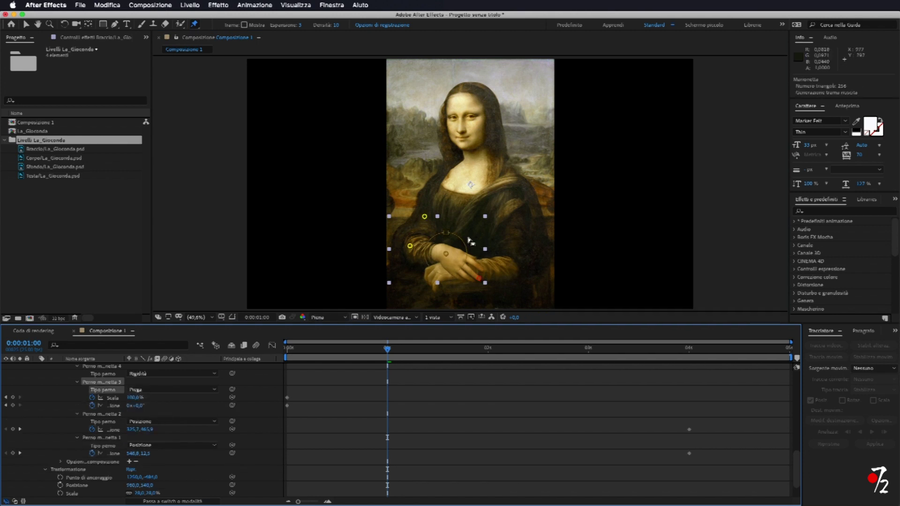
pyautogui.moveTo(446, 233)
pyautogui.mouseDown()
pyautogui.moveTo(417, 263)
pyautogui.moveTo(432, 211)
pyautogui.mouseUp()
pyautogui.moveTo(432, 210)
pyautogui.mouseDown()
pyautogui.moveTo(436, 236)
pyautogui.moveTo(432, 208)
pyautogui.mouseUp()
pyautogui.press('super+z')
# Test the hand pin as Avanzato with a lift, undo, and set it back to Posizione.
pyautogui.click(155, 390)
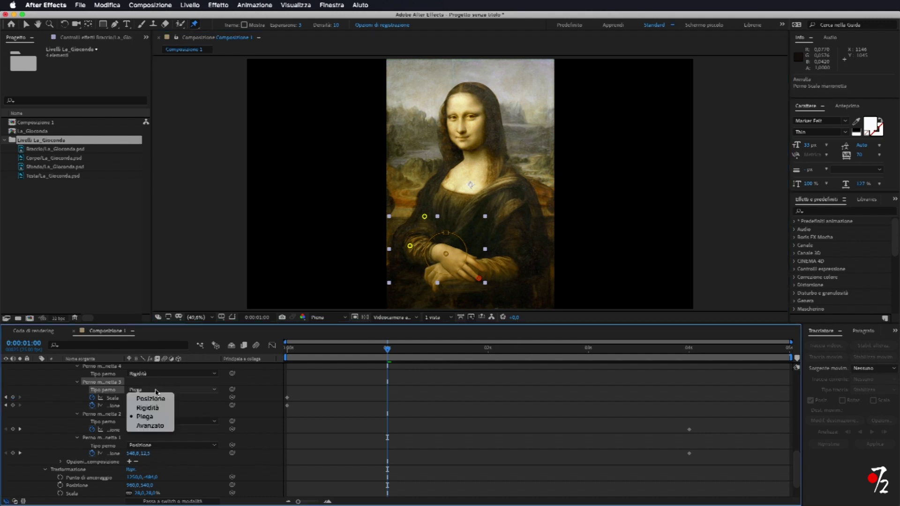
pyautogui.click(150, 426)
pyautogui.click(446, 255)
pyautogui.moveTo(446, 256); pyautogui.dragTo(450, 243)
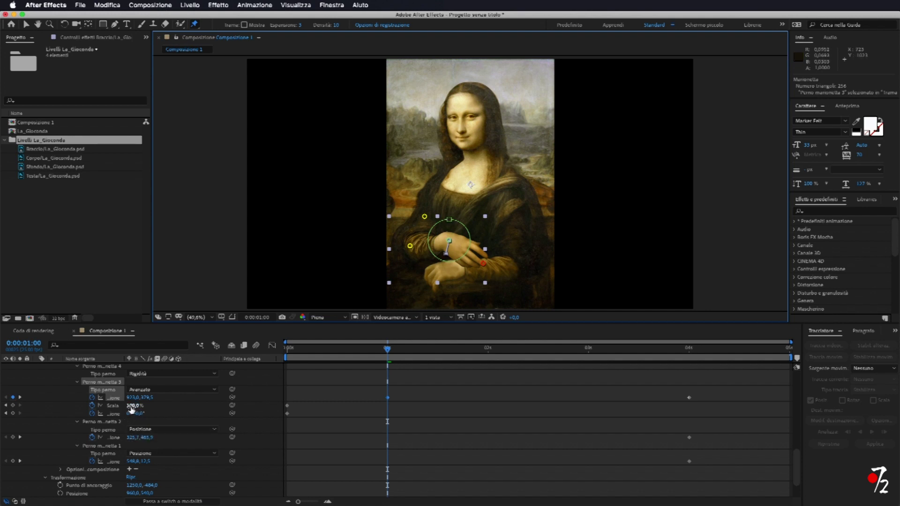
pyautogui.press('super+z')
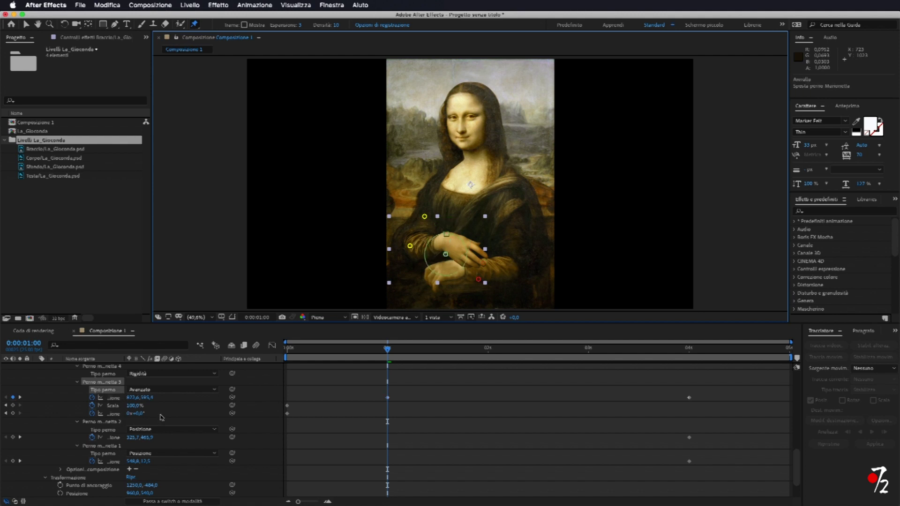
pyautogui.click(154, 389)
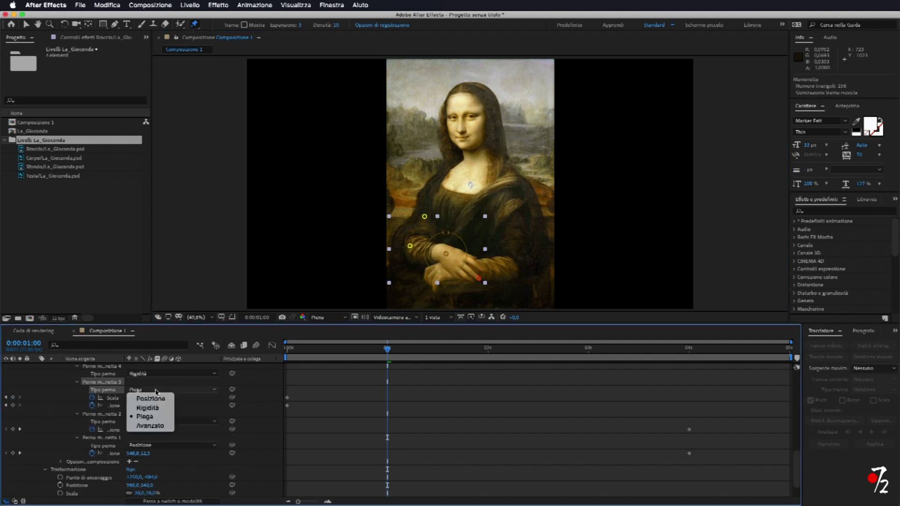
pyautogui.click(150, 398)
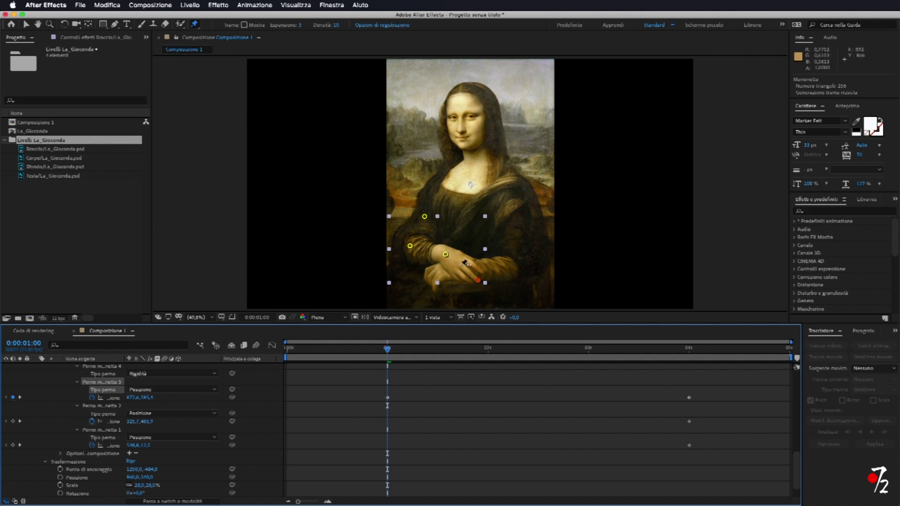
pyautogui.click(478, 281)
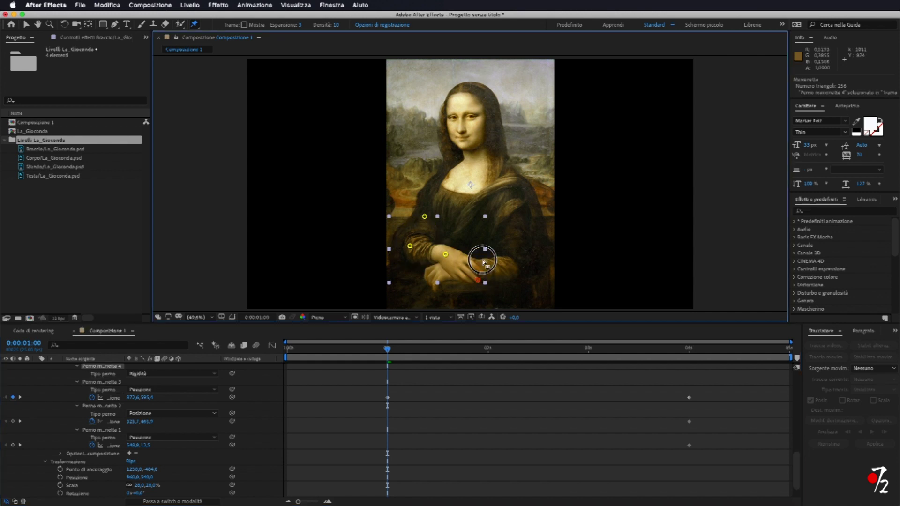
# Raise hand pin 3 up across the chest and nudge the upper-arm pin up at one second.
pyautogui.moveTo(446, 255)
pyautogui.mouseDown()
pyautogui.moveTo(447, 241)
pyautogui.moveTo(408, 241)
pyautogui.mouseUp()
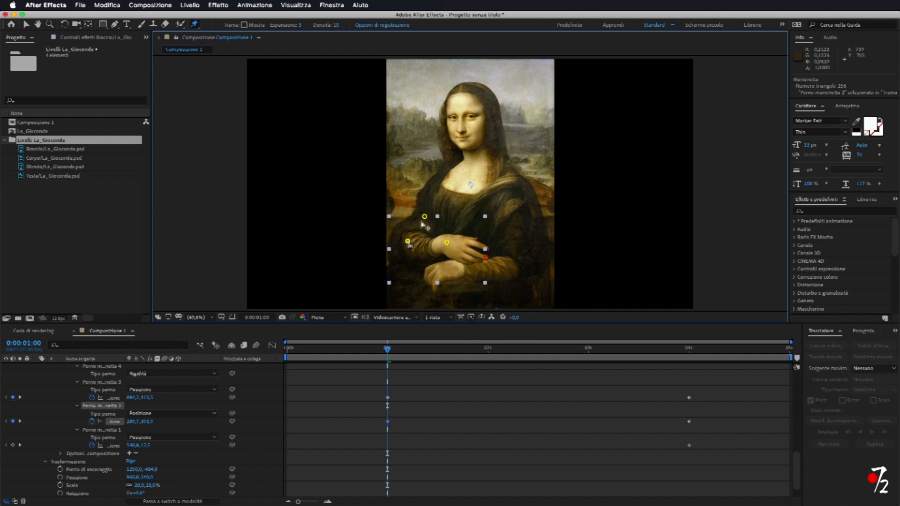
pyautogui.moveTo(425, 218); pyautogui.dragTo(425, 211)
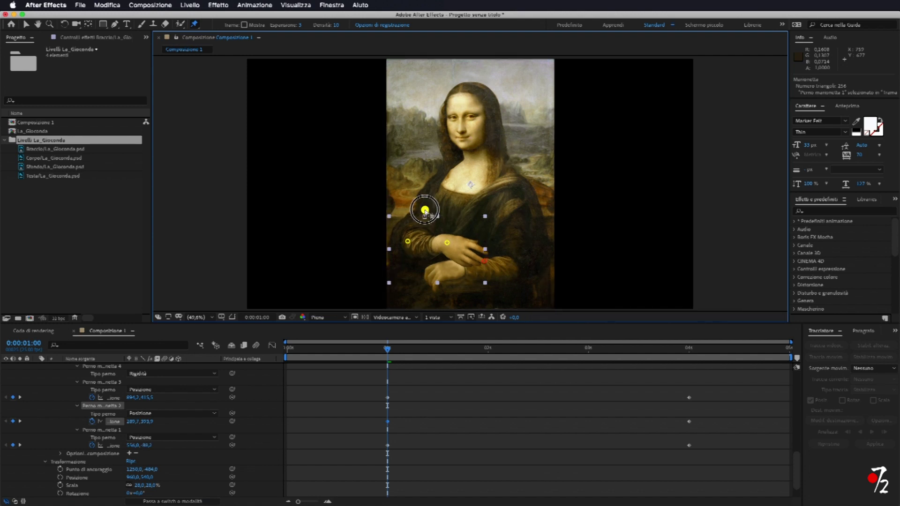
pyautogui.moveTo(447, 242); pyautogui.dragTo(446, 235)
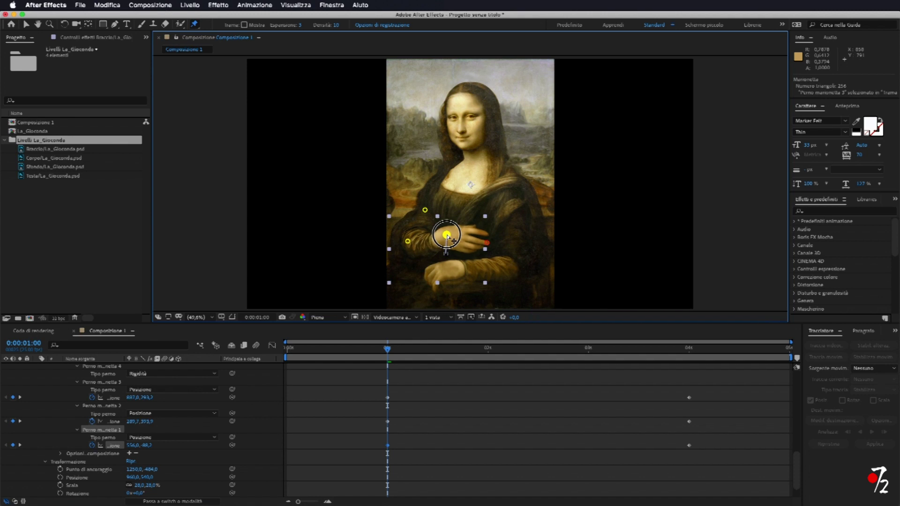
pyautogui.click(447, 236)
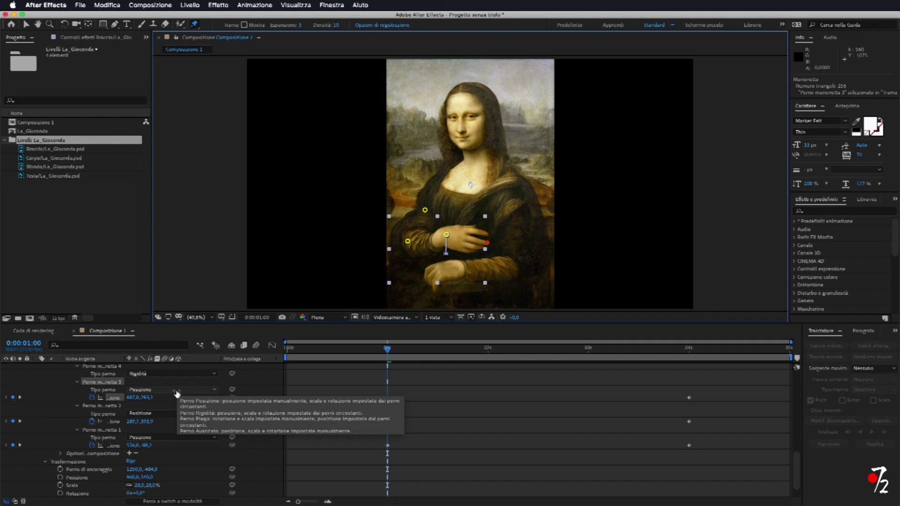
pyautogui.click(175, 392)
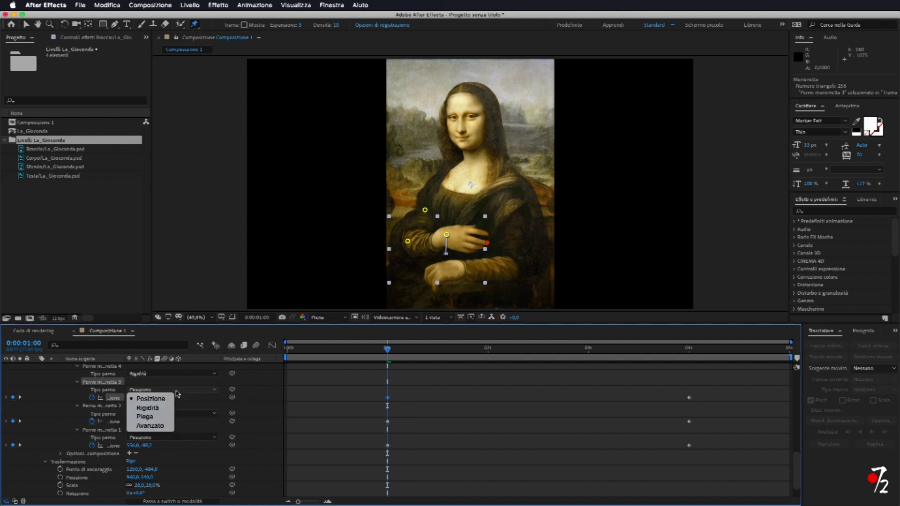
# Make hand pin 3 Avanzato at 62% scale, then reposition the hand and upper-arm pins.
pyautogui.click(154, 426)
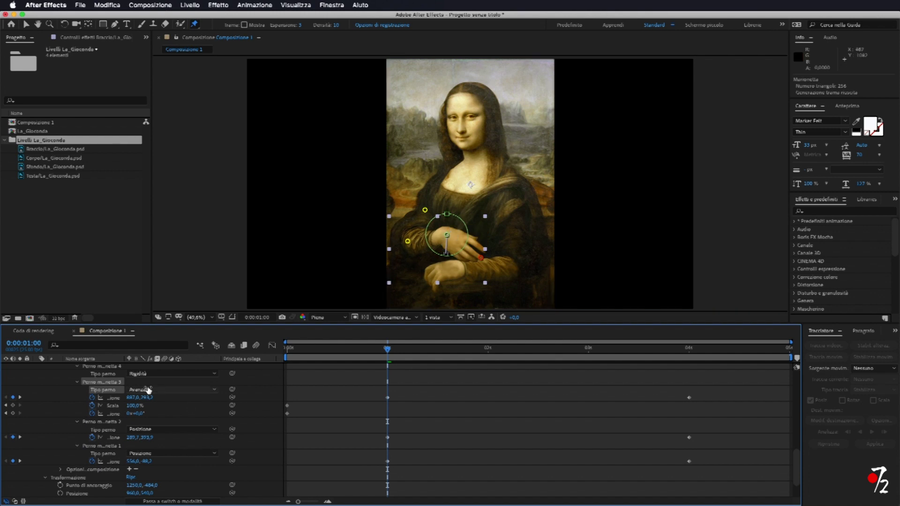
pyautogui.moveTo(134, 406); pyautogui.dragTo(124, 406)
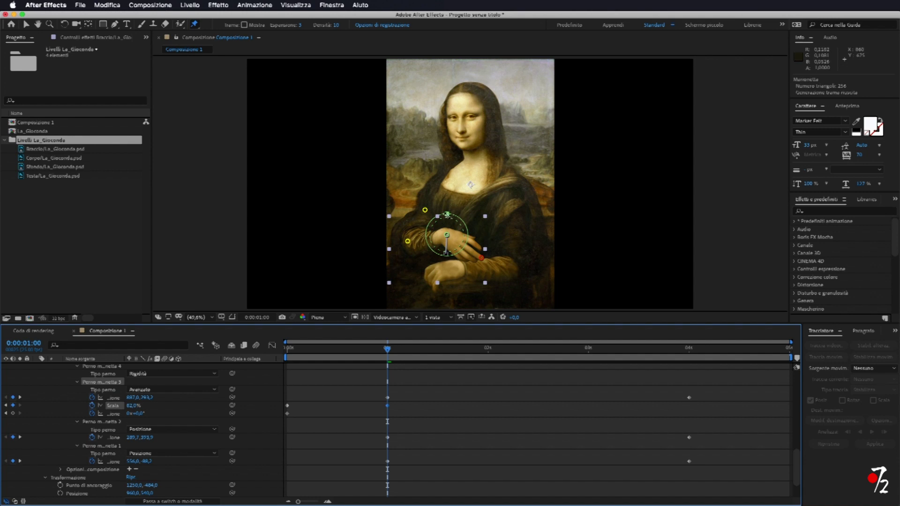
pyautogui.moveTo(453, 241); pyautogui.dragTo(444, 241)
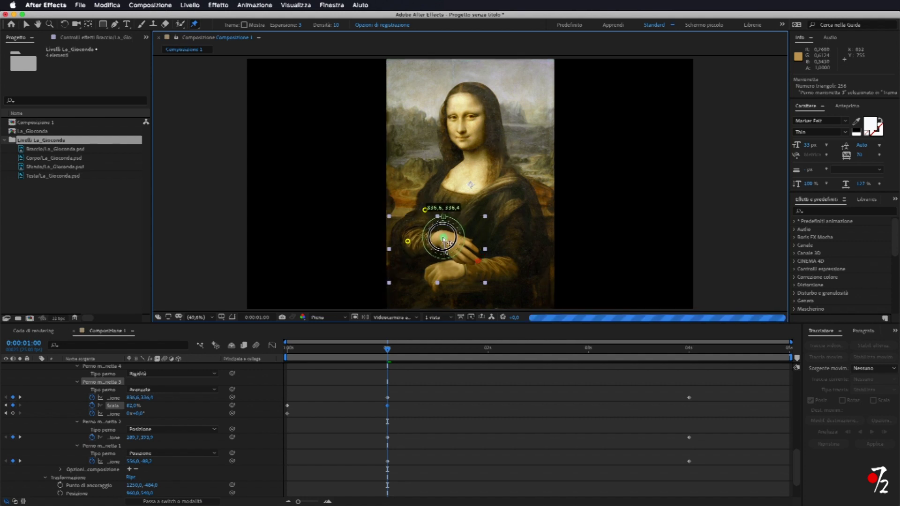
pyautogui.moveTo(443, 241); pyautogui.dragTo(411, 236)
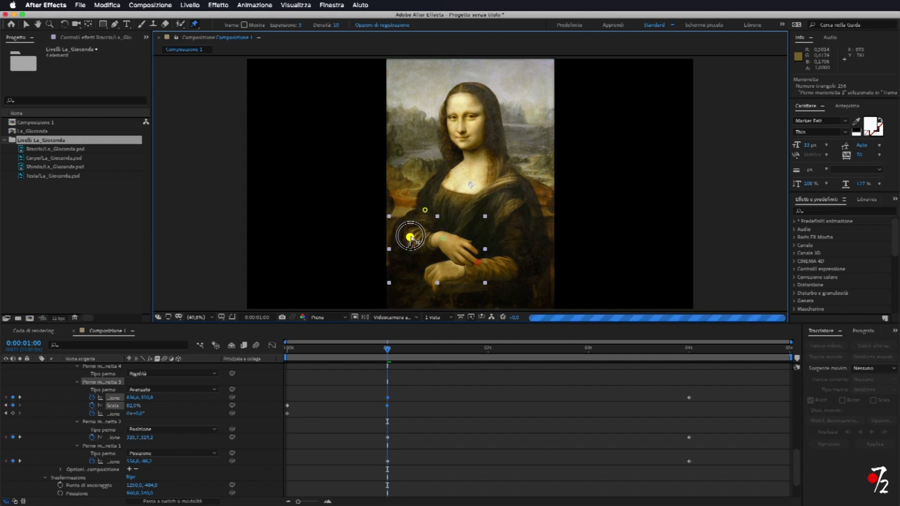
pyautogui.moveTo(410, 236); pyautogui.dragTo(425, 207)
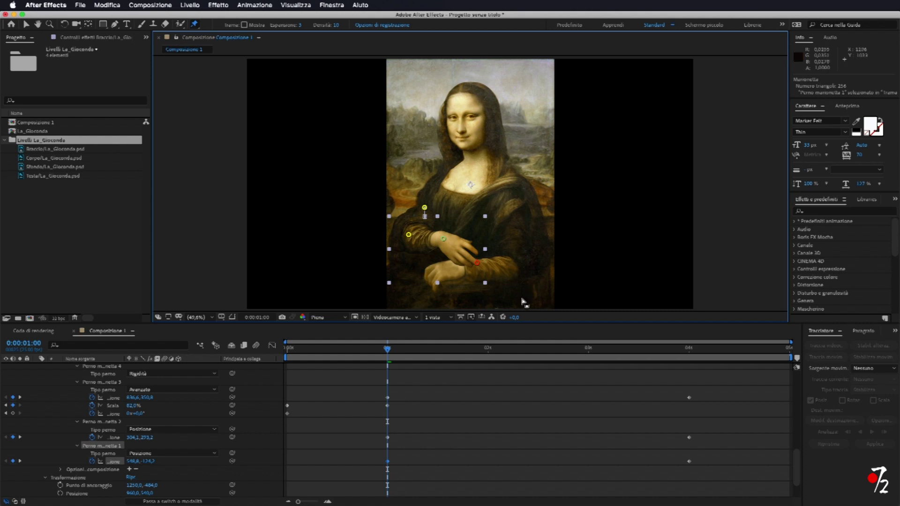
pyautogui.moveTo(385, 357)
pyautogui.mouseDown()
pyautogui.moveTo(599, 360)
pyautogui.moveTo(380, 360)
pyautogui.mouseUp()
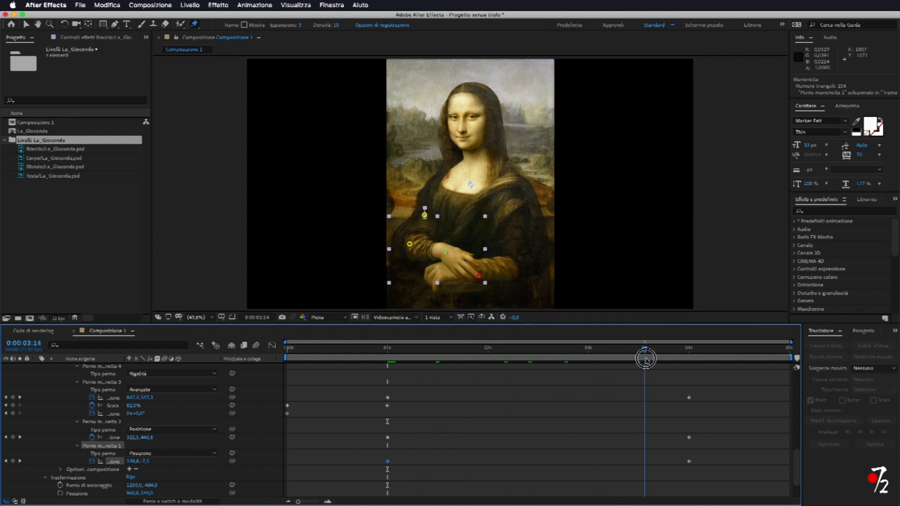
# Preview the arm animation, check the pose around one second, and return to the first frame.
pyautogui.press('space')
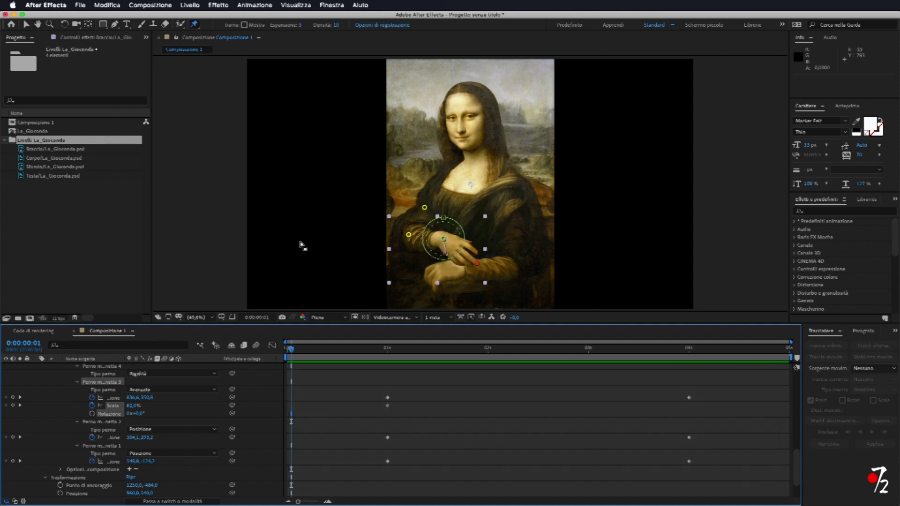
pyautogui.moveTo(290, 352)
pyautogui.mouseDown()
pyautogui.moveTo(418, 358)
pyautogui.moveTo(407, 382)
pyautogui.mouseUp()
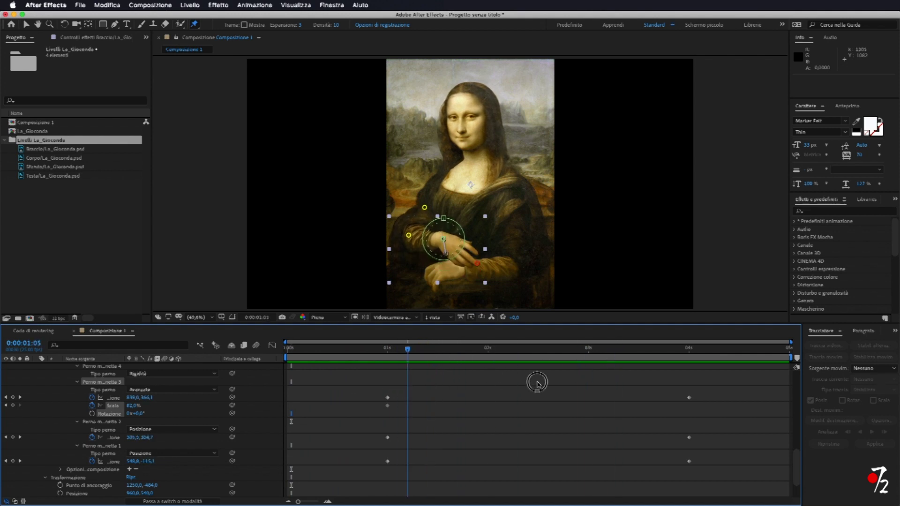
pyautogui.moveTo(538, 383); pyautogui.dragTo(428, 382)
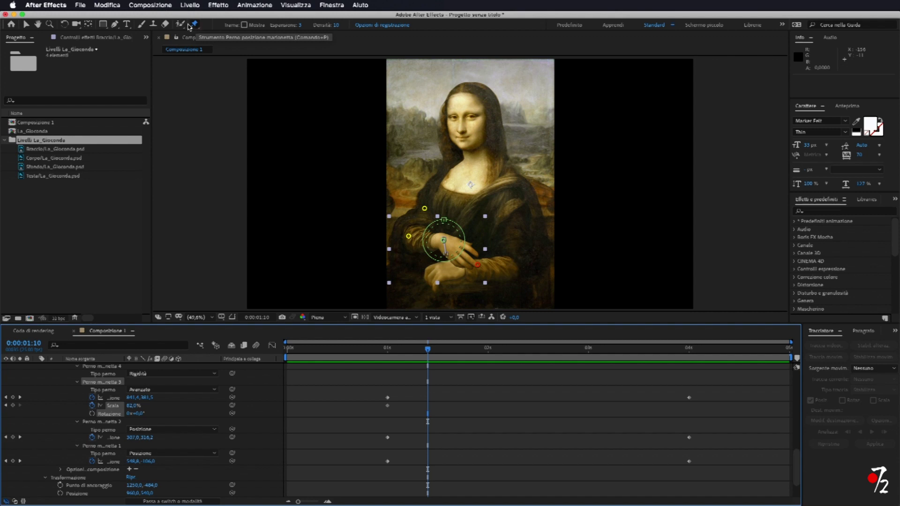
pyautogui.moveTo(429, 351); pyautogui.dragTo(286, 351)
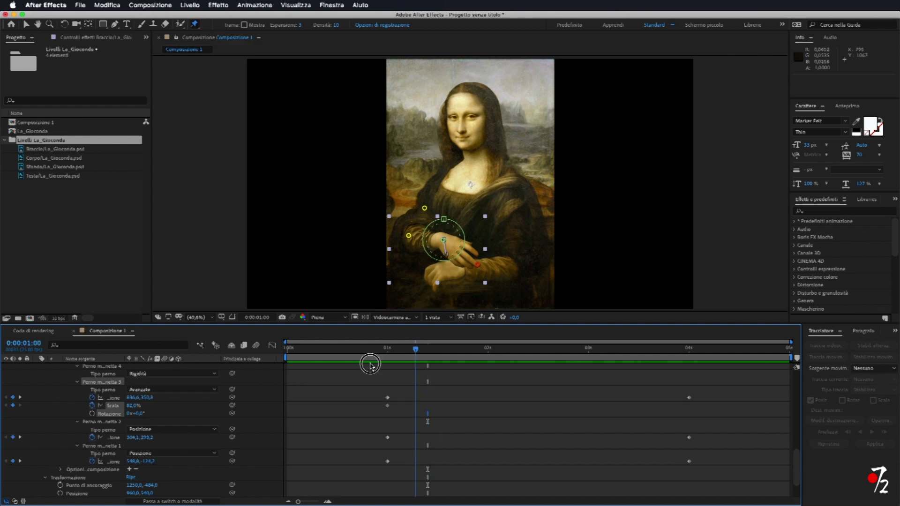
# With the Selection tool (V), select the head layer to list its pins, then deselect it.
pyautogui.press('v')
pyautogui.click(462, 118)
pyautogui.click(584, 204)
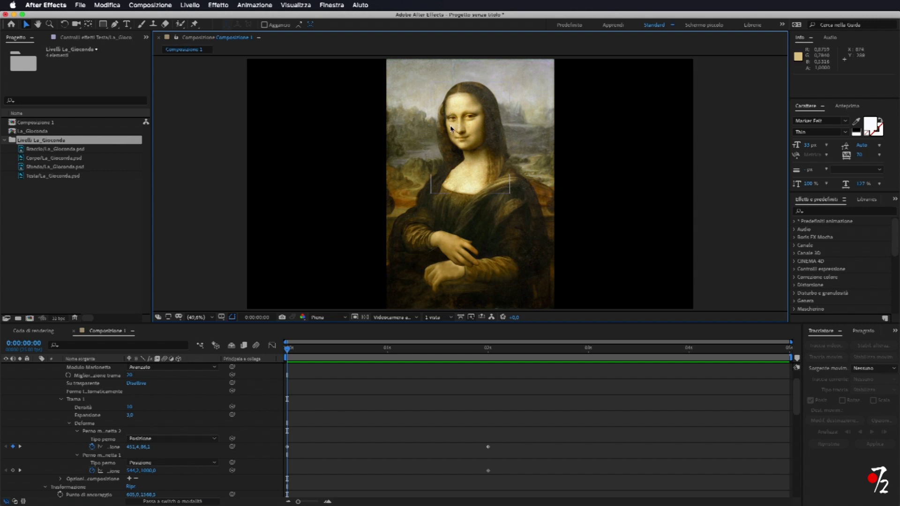
# Preview the head-and-arm animation twice, checking the pose near 2 seconds, and stop at the start.
pyautogui.click(300, 341)
pyautogui.press('space')
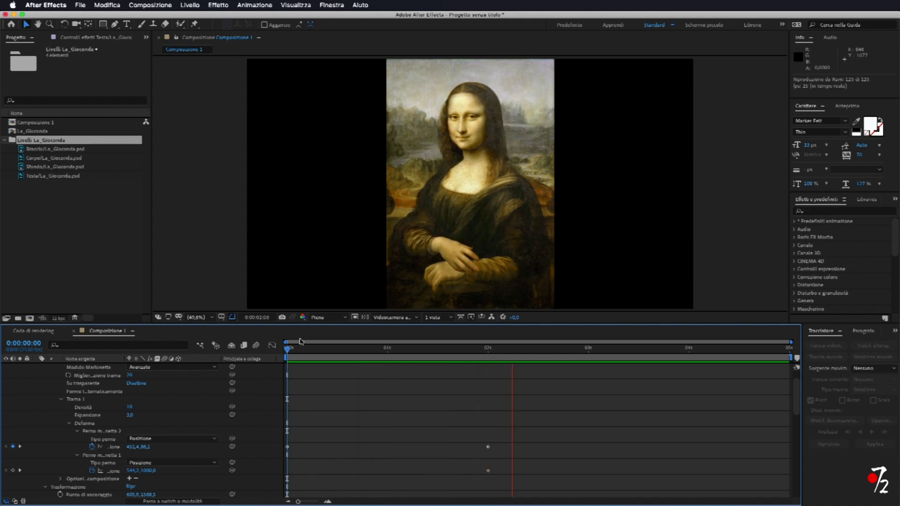
pyautogui.press('space')
pyautogui.moveTo(612, 350)
pyautogui.mouseDown()
pyautogui.moveTo(359, 392)
pyautogui.moveTo(438, 403)
pyautogui.moveTo(312, 413)
pyautogui.moveTo(353, 414)
pyautogui.moveTo(341, 359)
pyautogui.moveTo(282, 364)
pyautogui.mouseUp()
pyautogui.press('space')
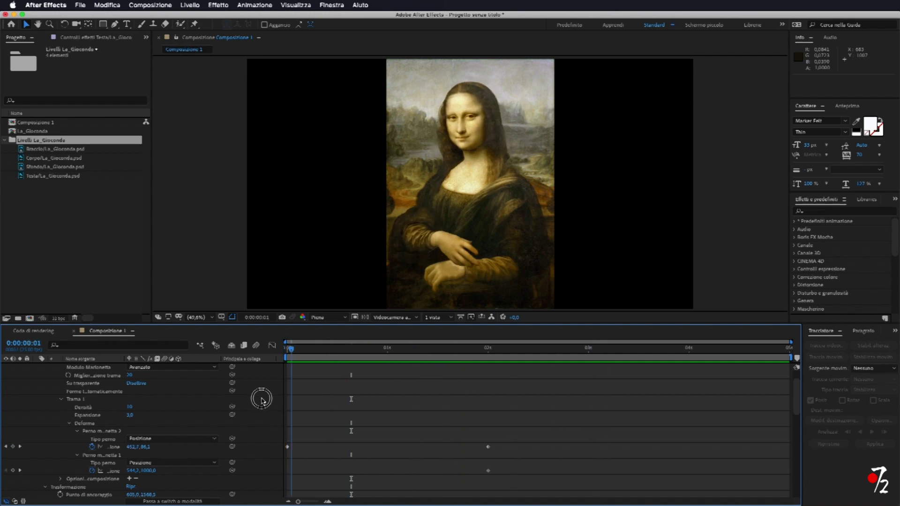
pyautogui.press('space')
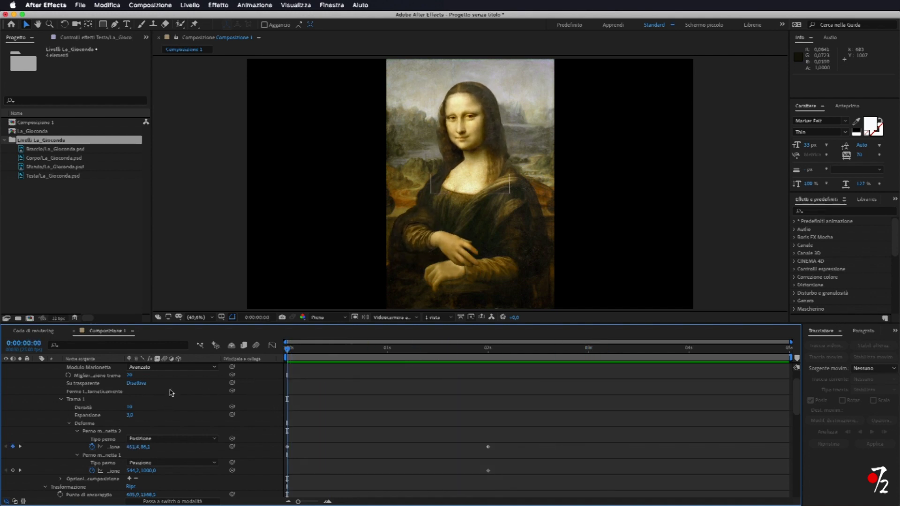